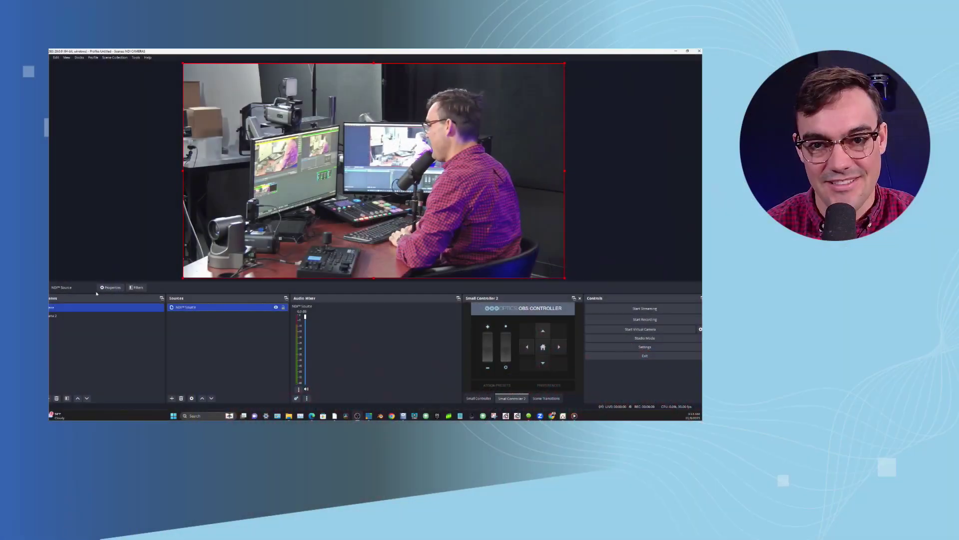
Compare Scene 2 with the first scene, then select the first scene's NDI Source.
click(62, 315)
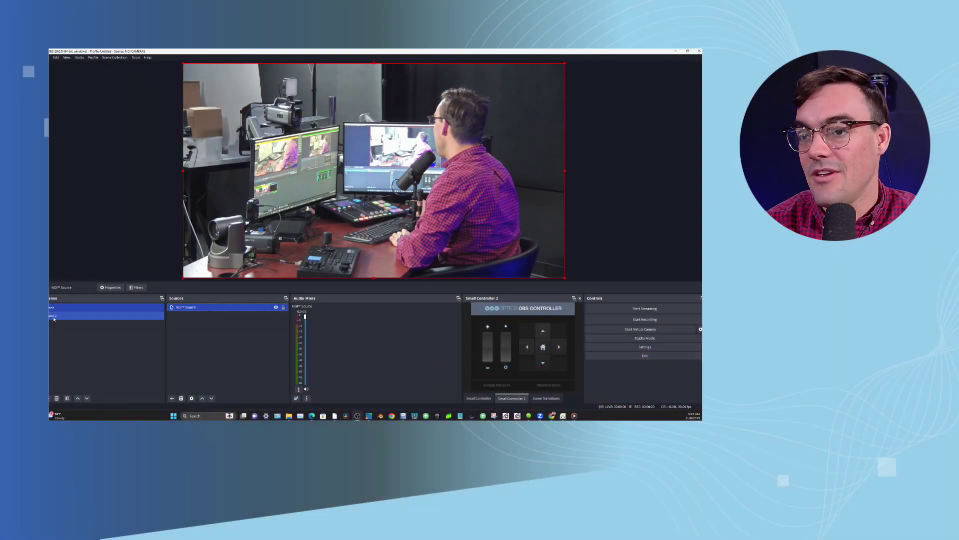
click(59, 308)
click(61, 315)
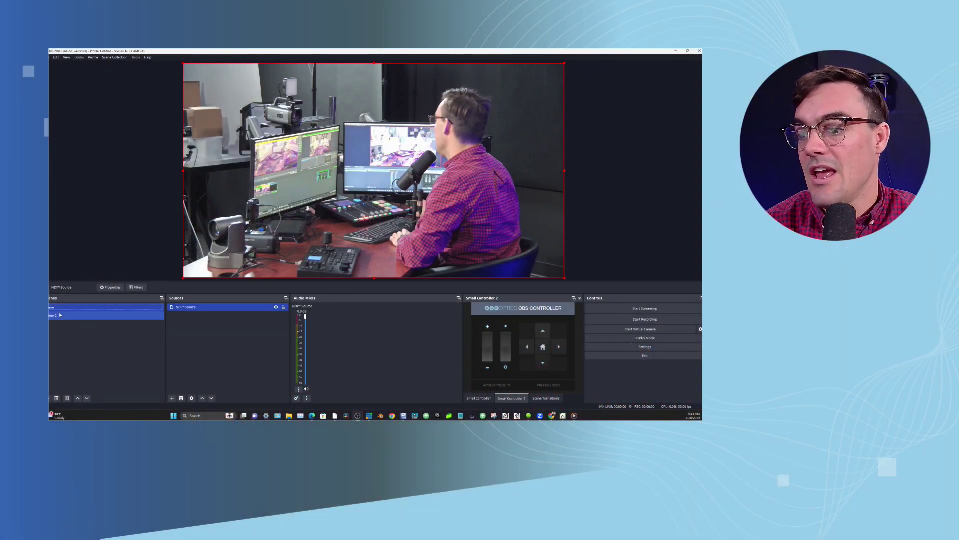
click(61, 309)
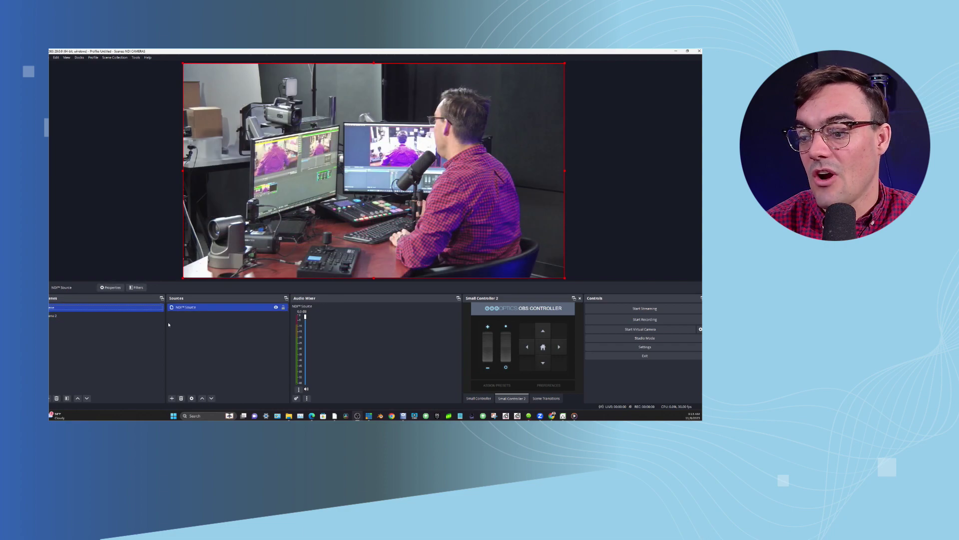
click(179, 309)
In the NDI Source properties, keep BACKWALL-COUCH as the source at Highest bandwidth.
double_click(179, 308)
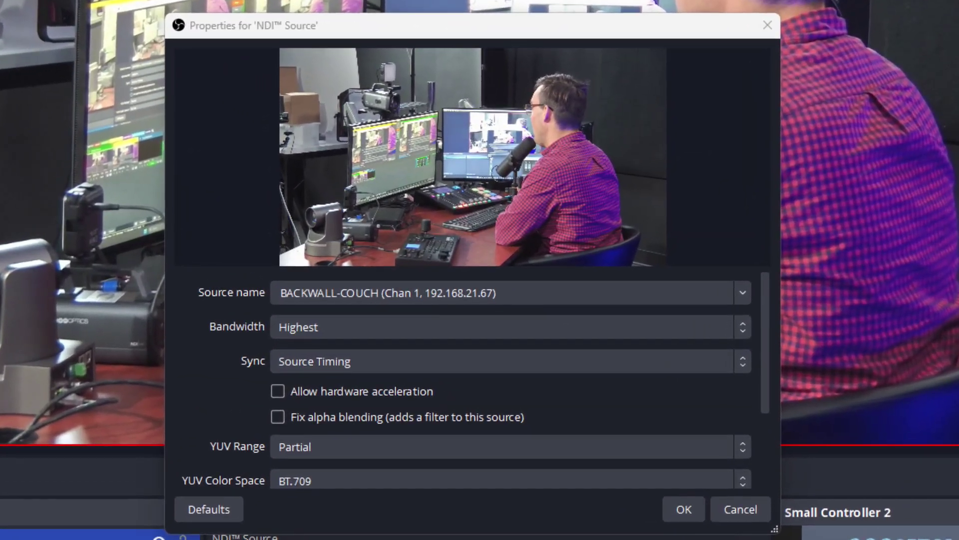
drag(592, 291, 188, 284)
click(742, 292)
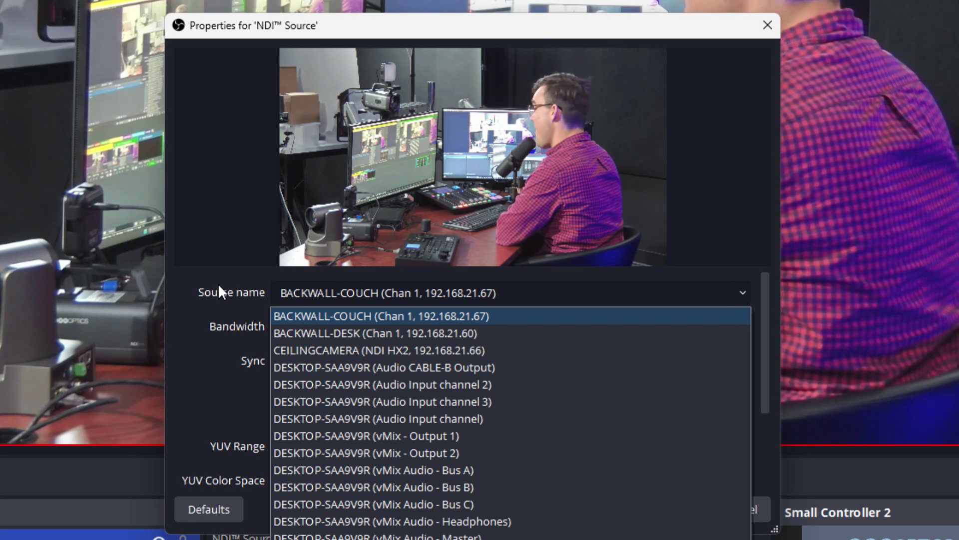
click(317, 291)
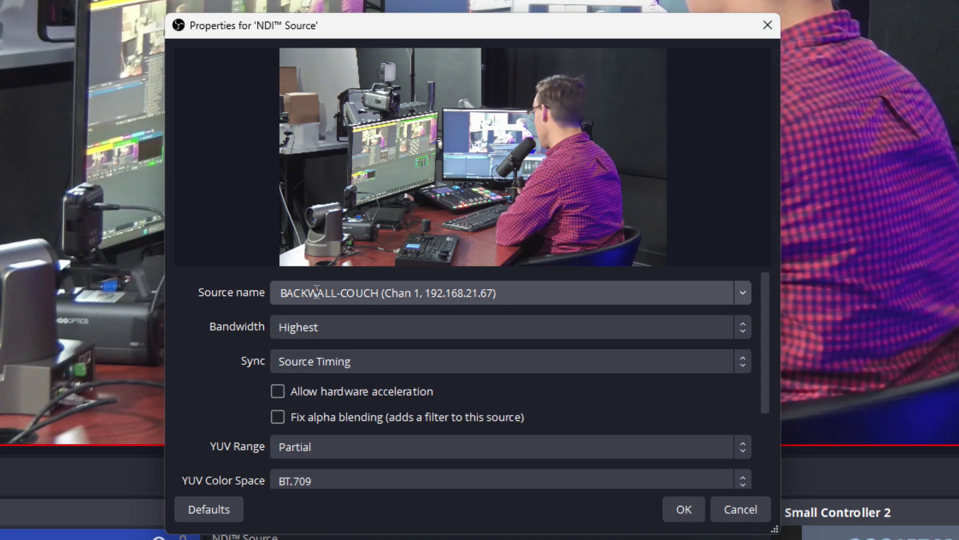
click(407, 325)
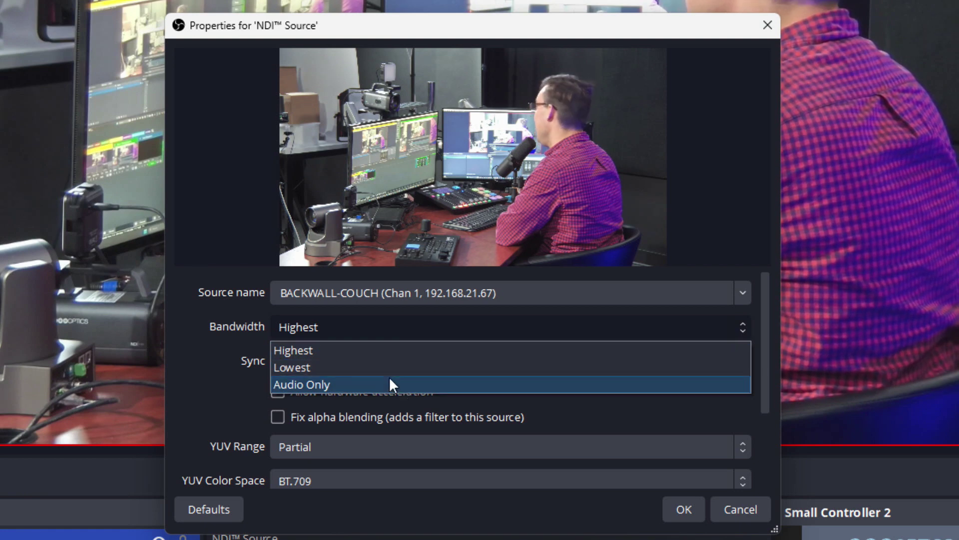
click(392, 353)
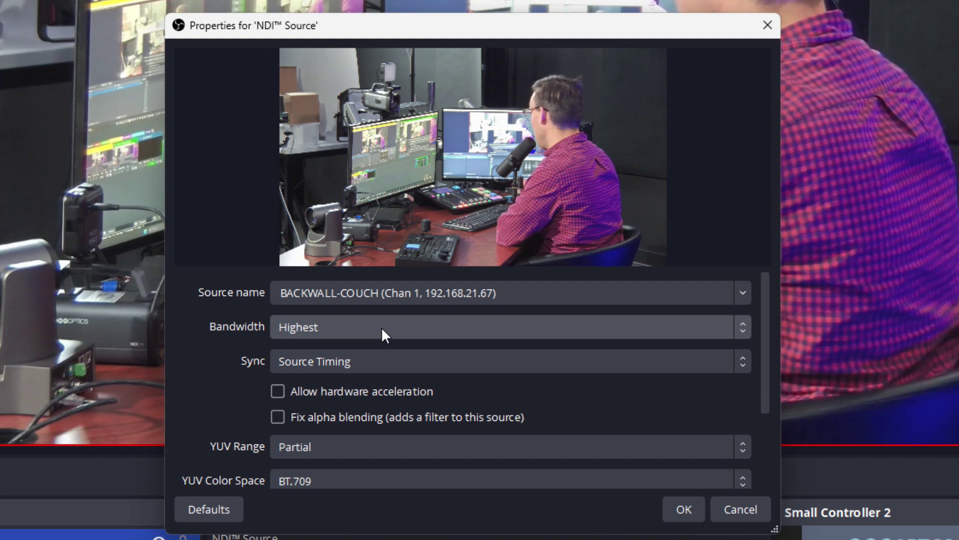
click(488, 293)
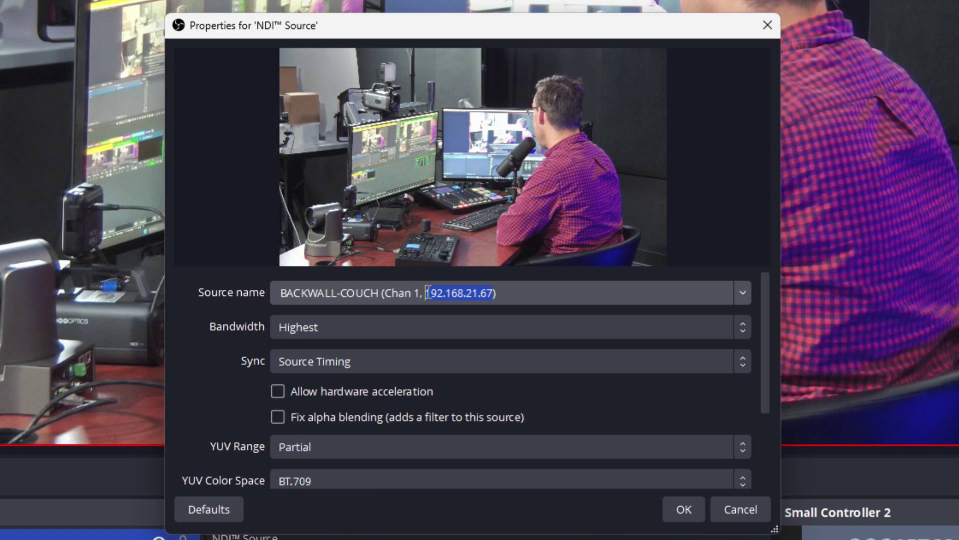
click(339, 325)
click(338, 320)
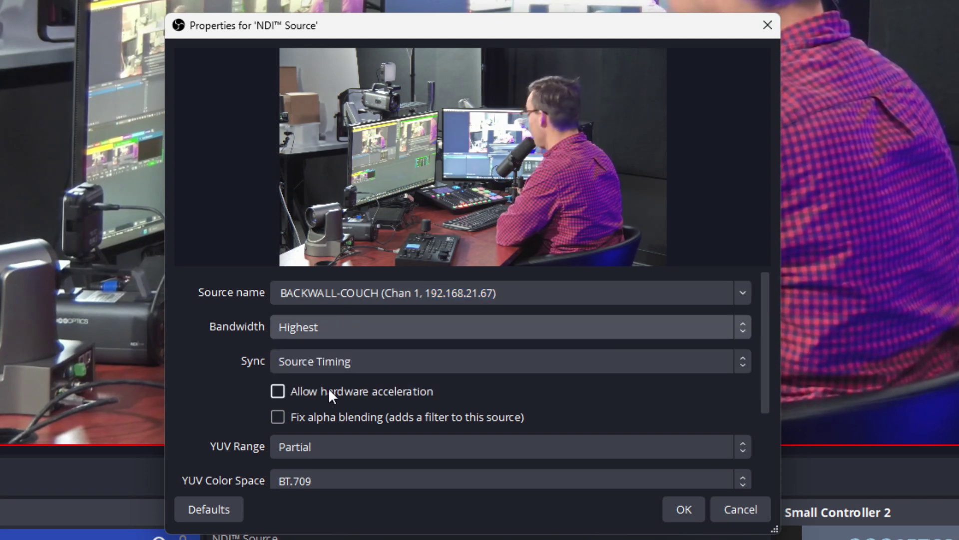
Keep Source Timing sync and enable Allow hardware acceleration for the NDI Source.
click(338, 368)
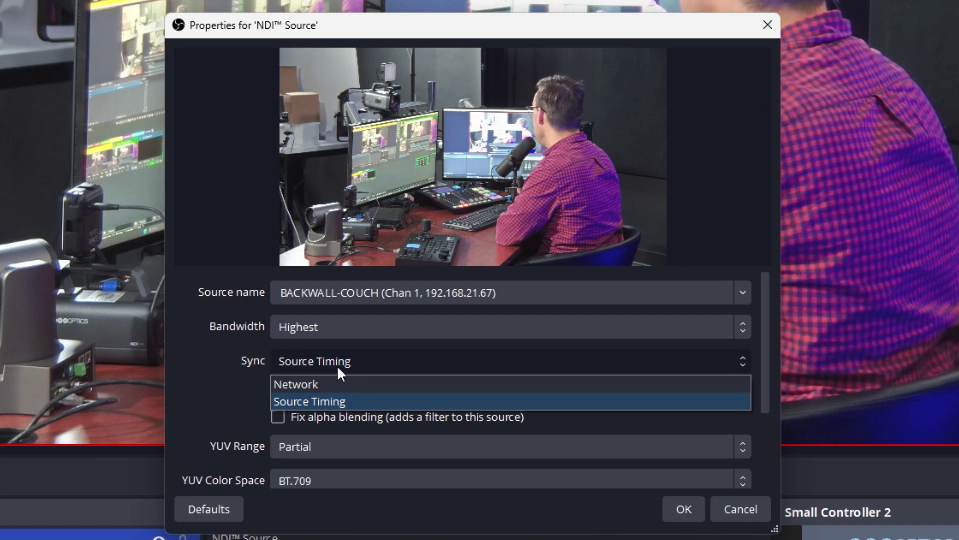
click(336, 365)
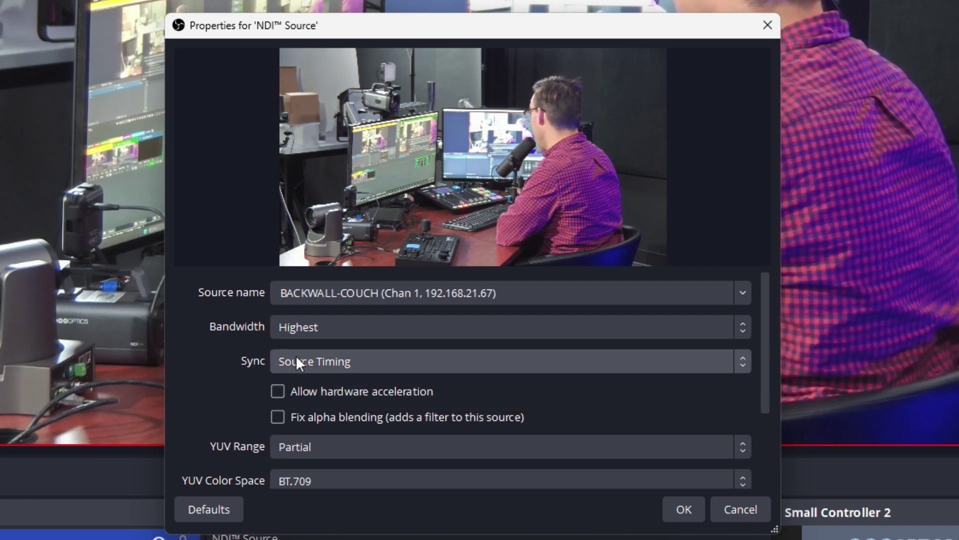
click(315, 364)
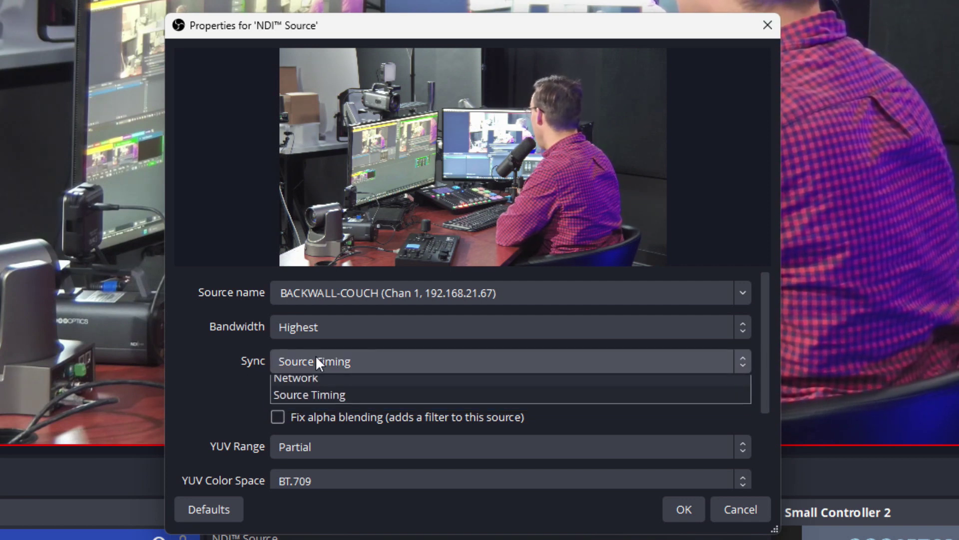
click(310, 400)
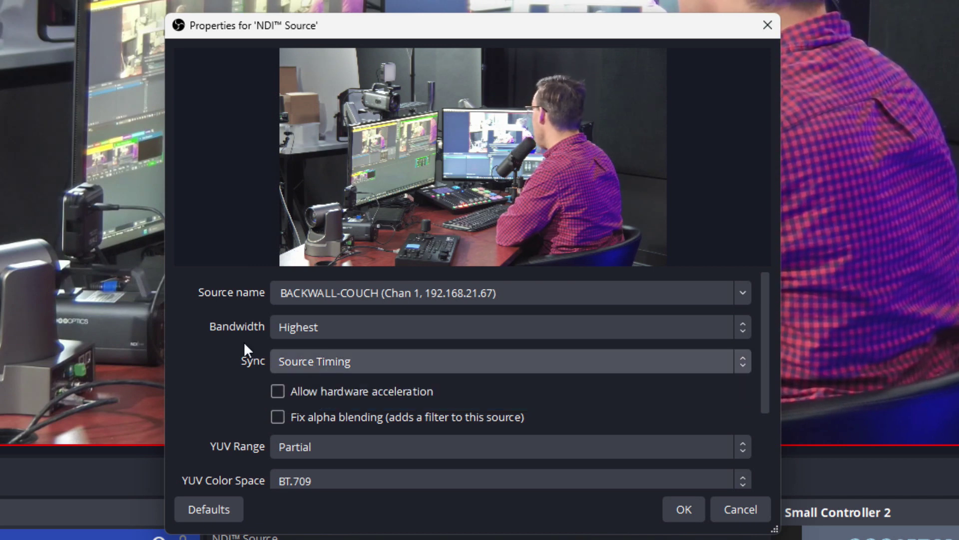
click(276, 392)
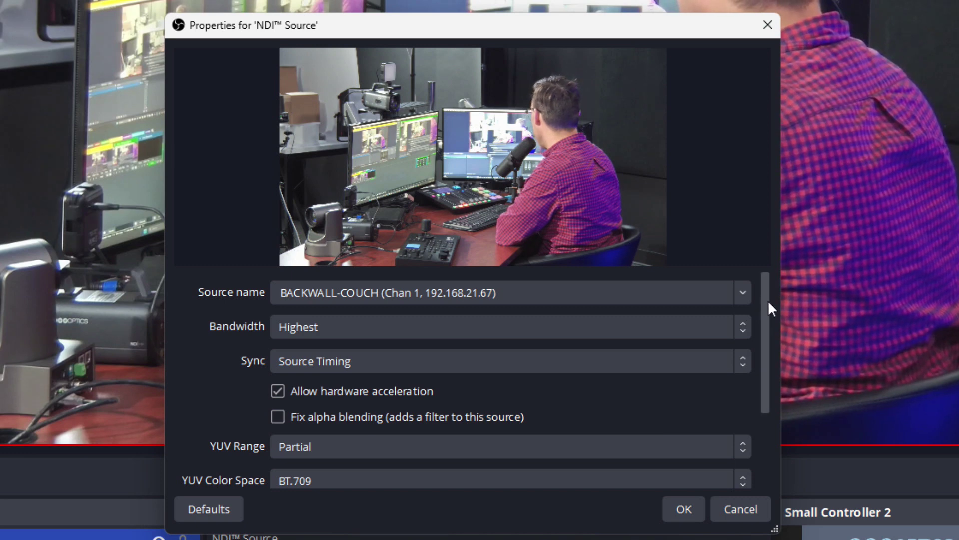
drag(768, 307, 763, 385)
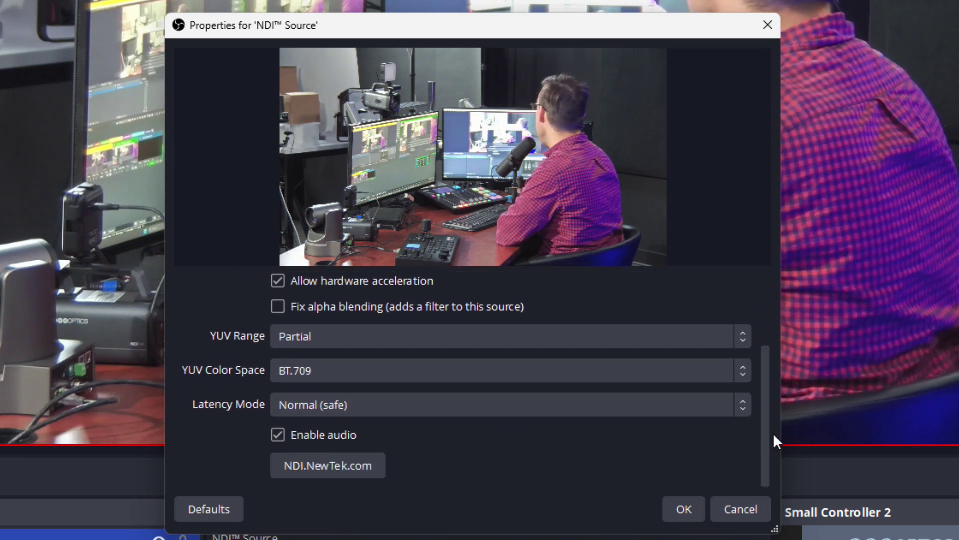
Try Low (experimental) latency, revert to Normal (safe), and select the camera IP 192.168.21.67.
mouse_move(769, 394)
mouse_down()
mouse_move(762, 308)
mouse_move(752, 388)
mouse_up()
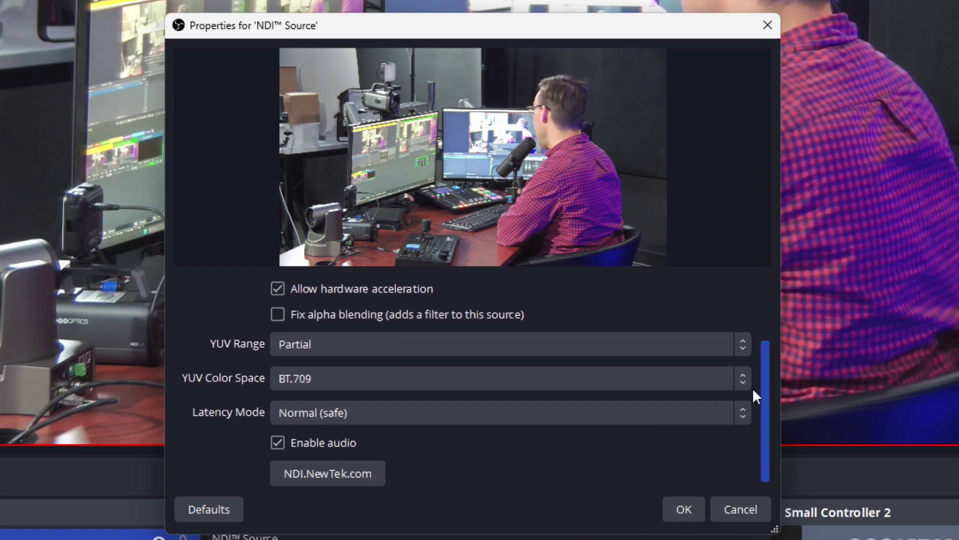
click(576, 414)
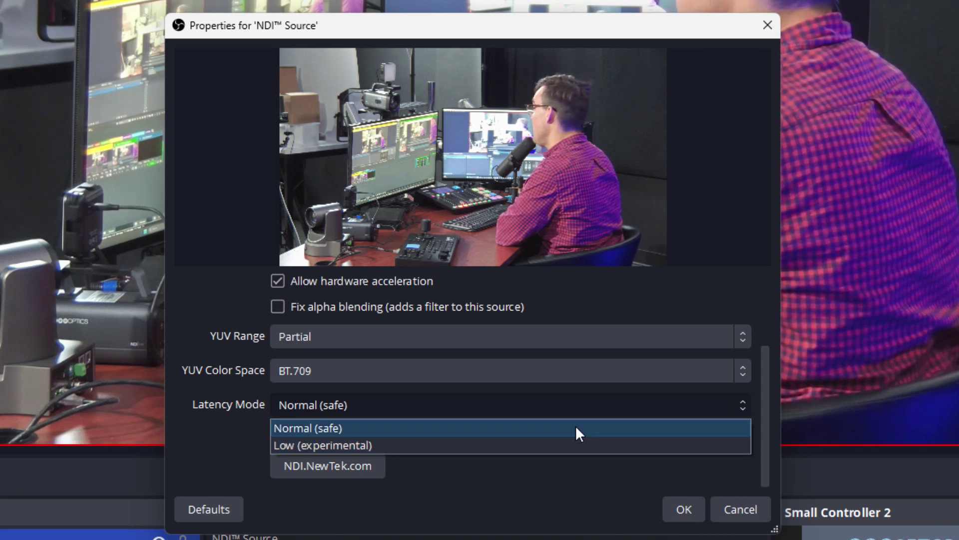
click(573, 445)
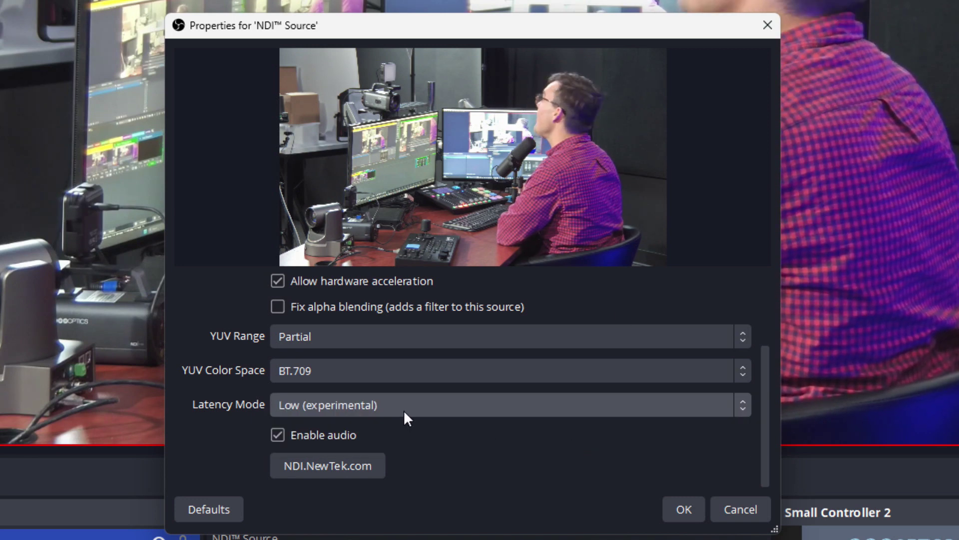
click(352, 403)
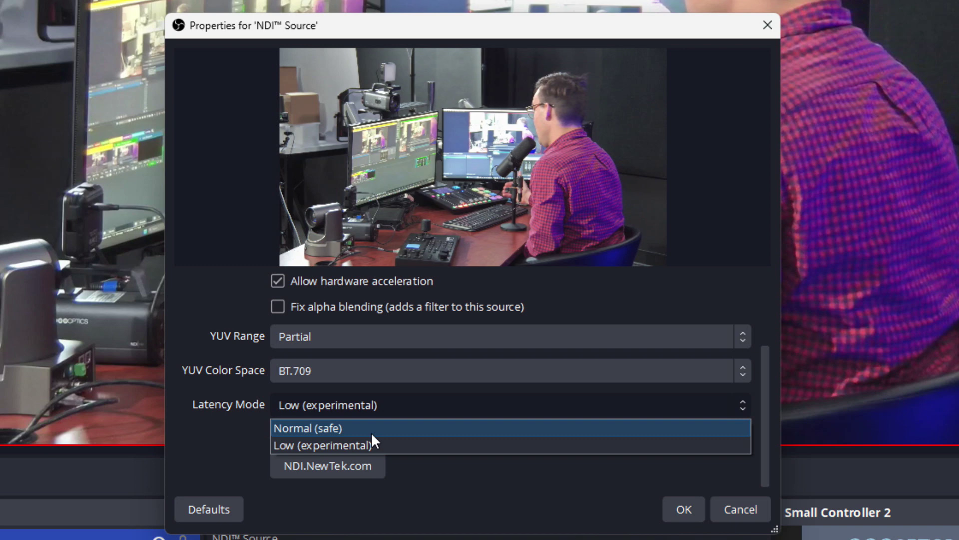
click(371, 430)
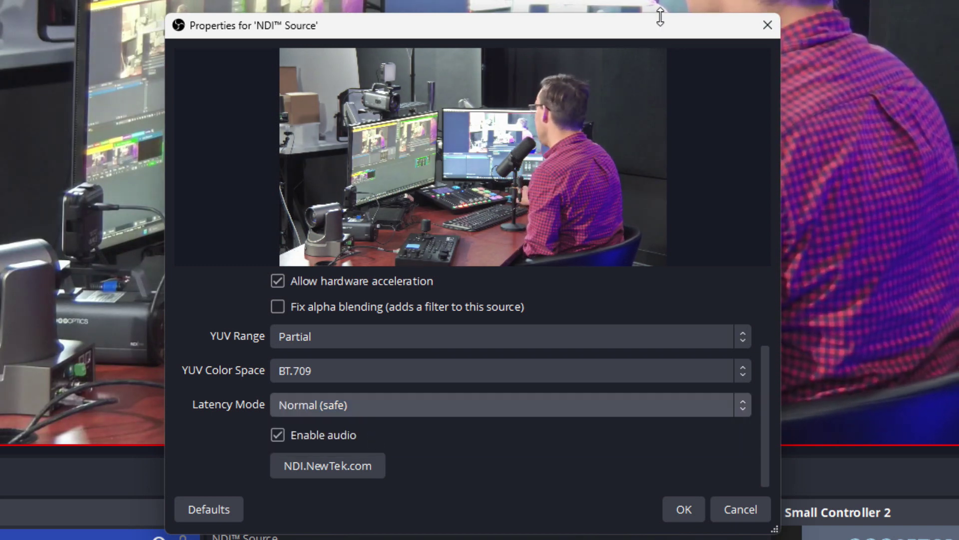
drag(769, 376, 765, 306)
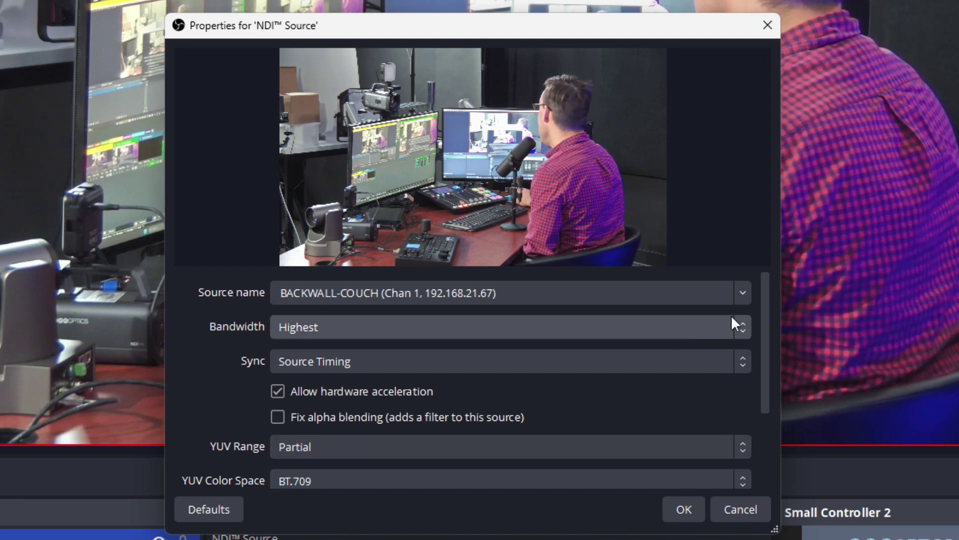
drag(766, 304, 768, 240)
click(428, 407)
click(436, 428)
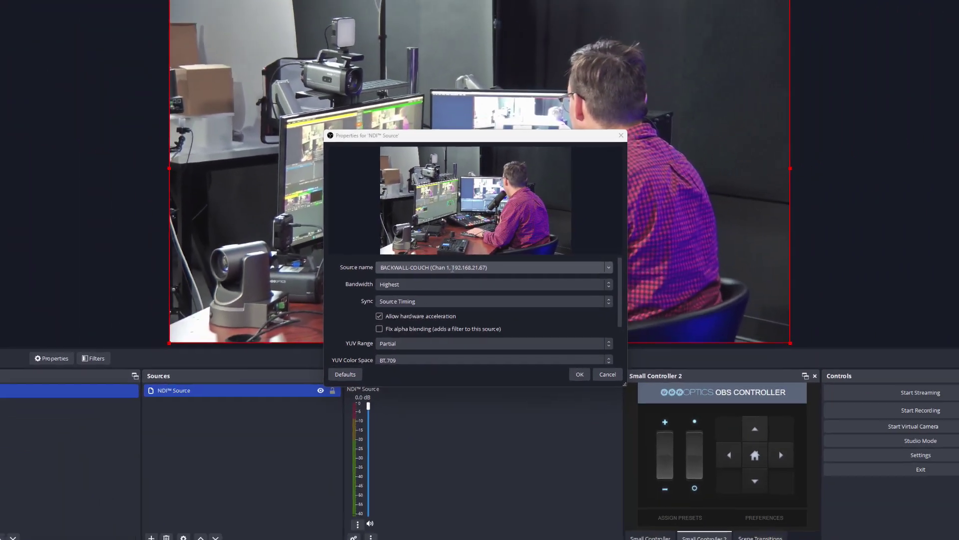
drag(449, 271, 487, 270)
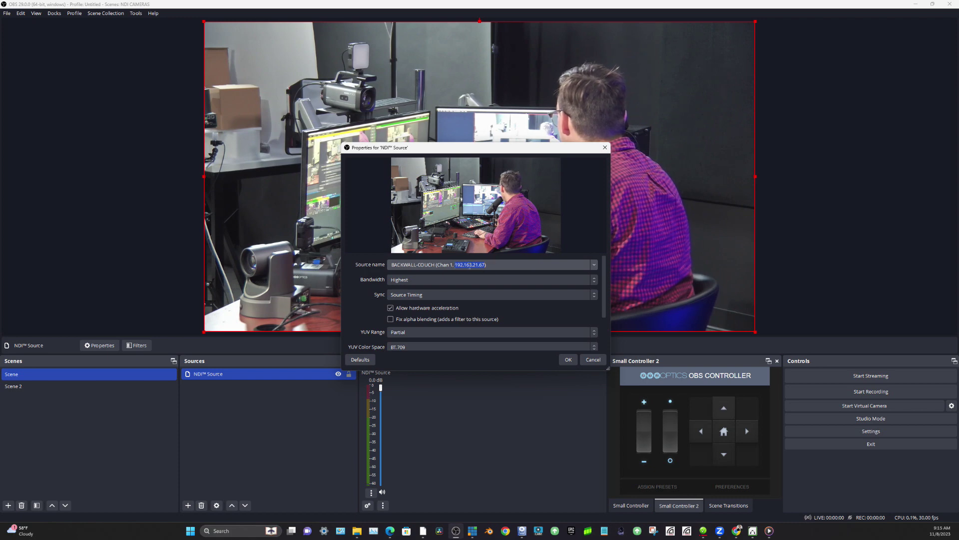
Apply the NDI Source settings and load the camera's web page at 192.168.21.67 in a new tab.
click(569, 359)
mouse_move(737, 531)
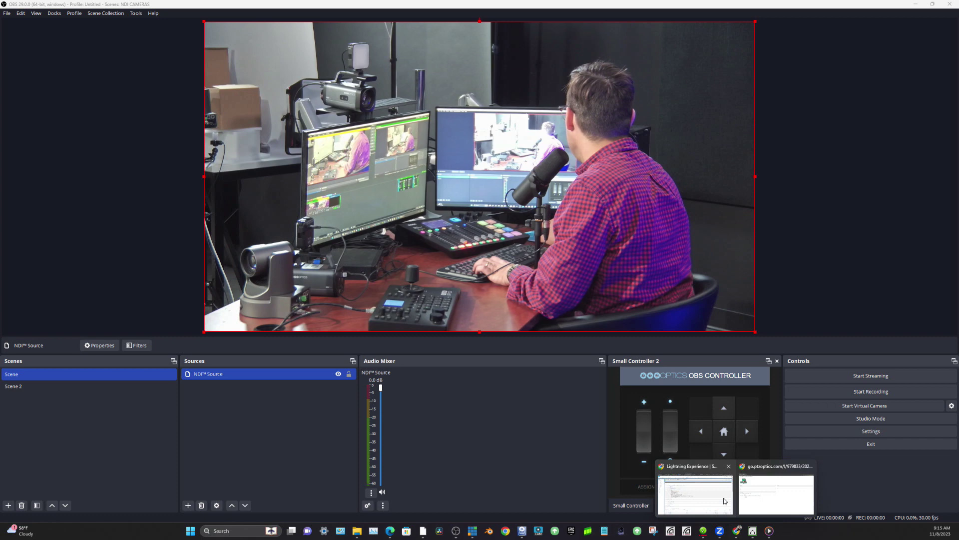
click(778, 486)
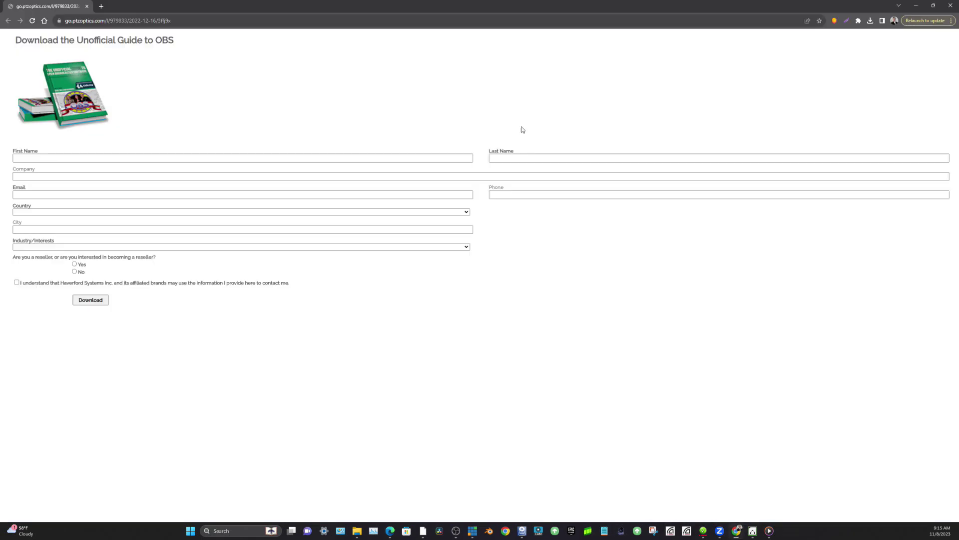
click(102, 8)
text(192.168.21.67)
key(Return)
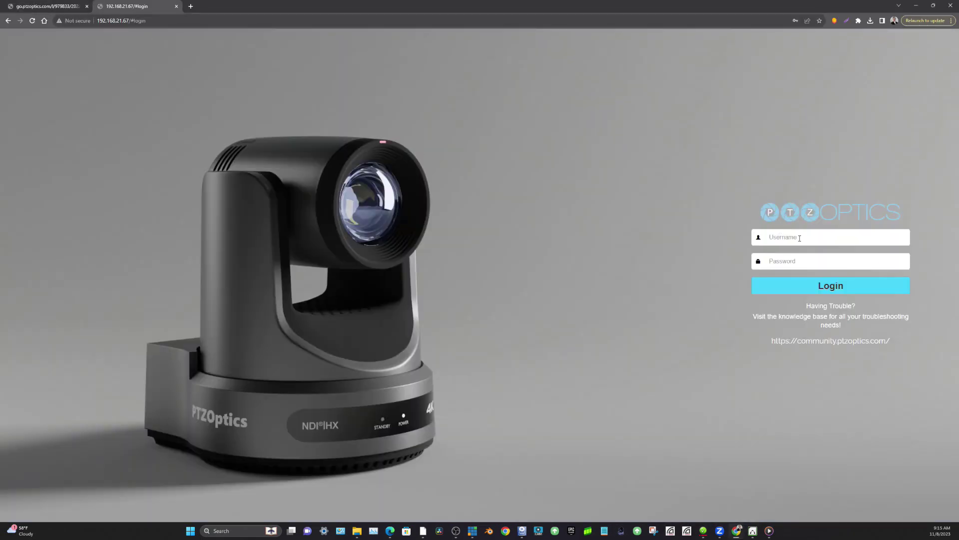
Log in with the camera's username and password, decline saving it, and open Network Settings.
click(799, 238)
text(admin)
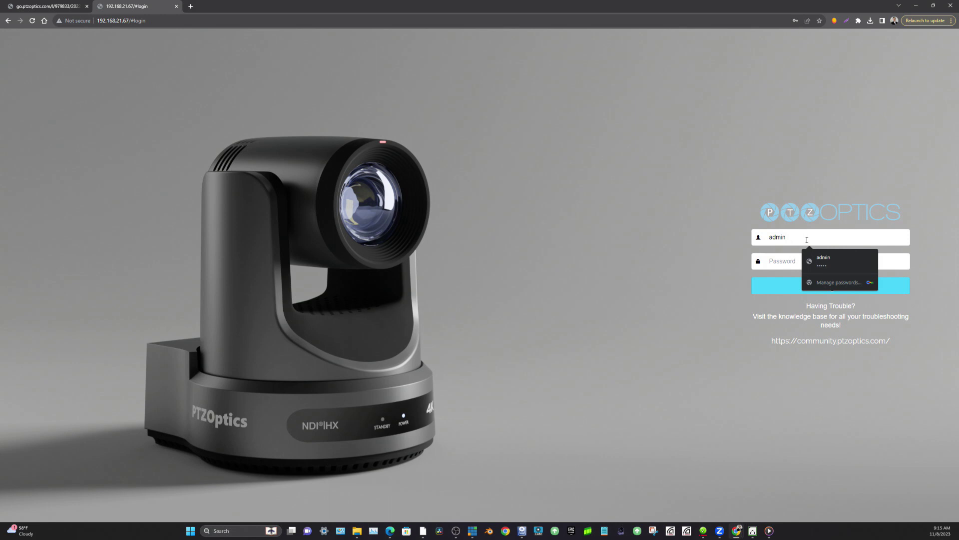
click(770, 260)
text(a)
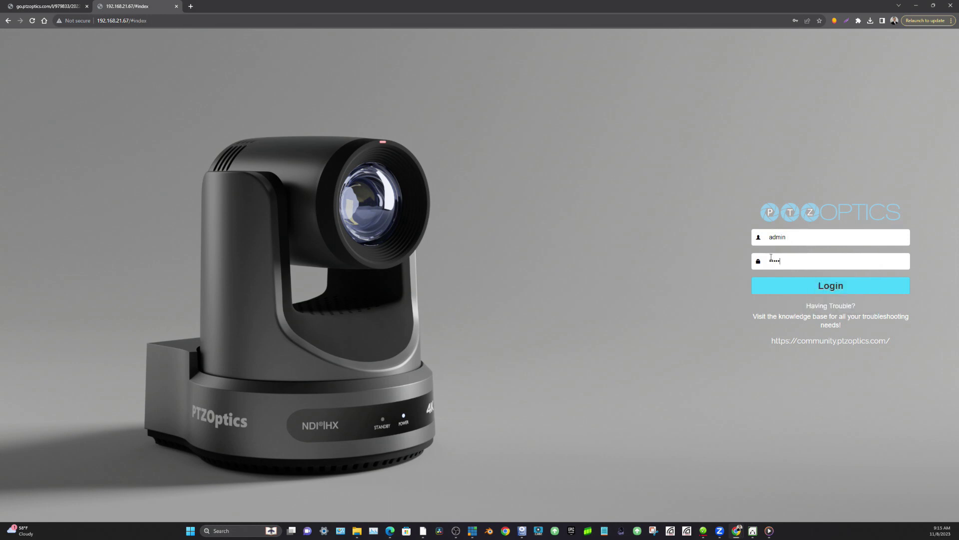
key(Return)
click(545, 131)
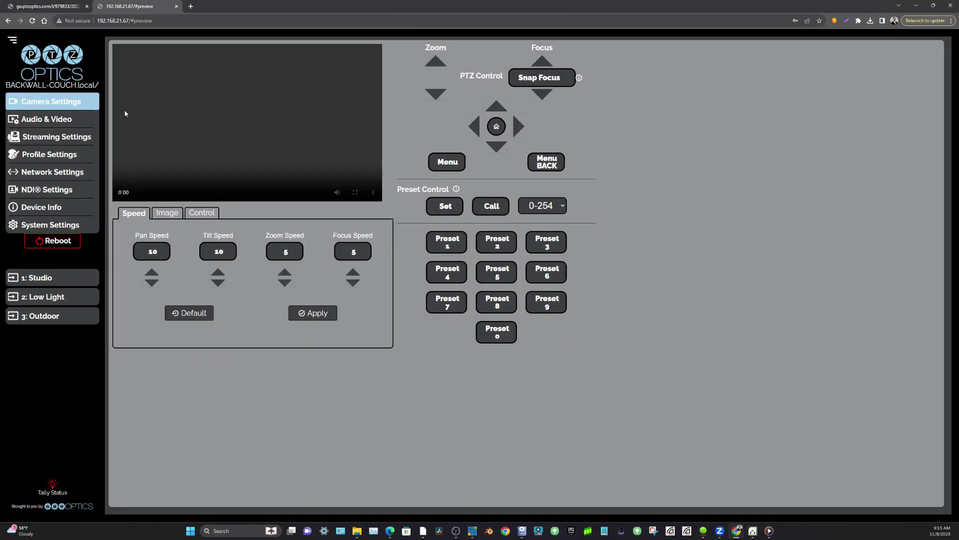
click(93, 173)
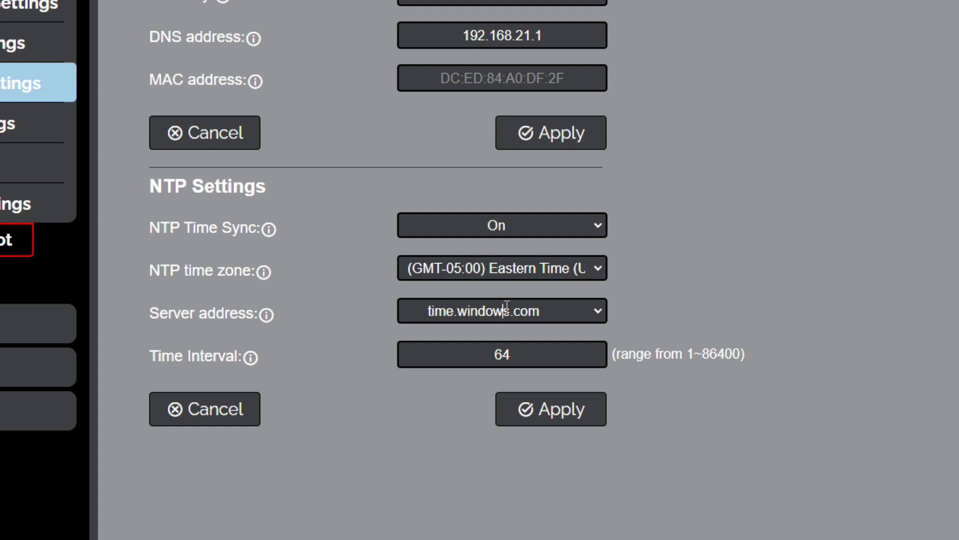
After trying Mac NTP, apply Windows NTP (time.windows.com) as the server and dismiss the Success message.
click(598, 315)
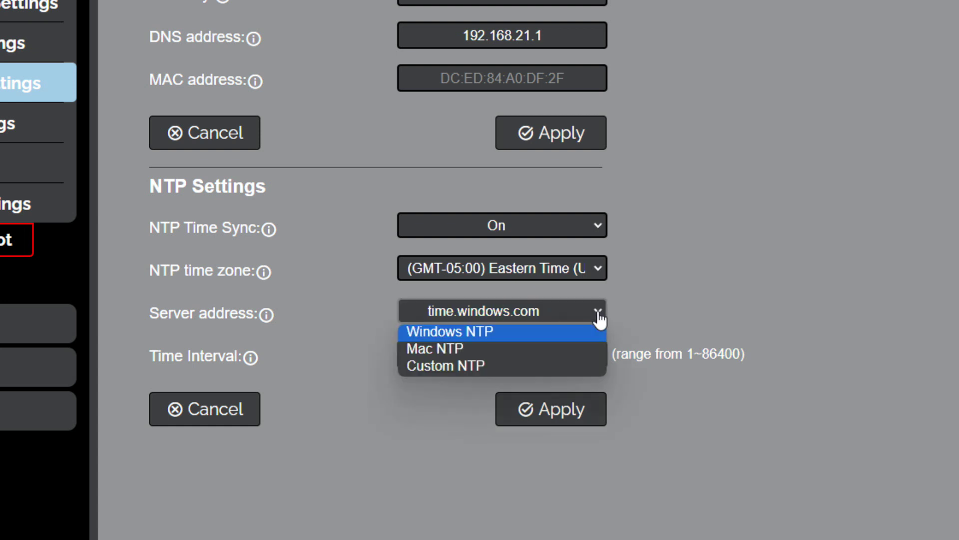
click(528, 330)
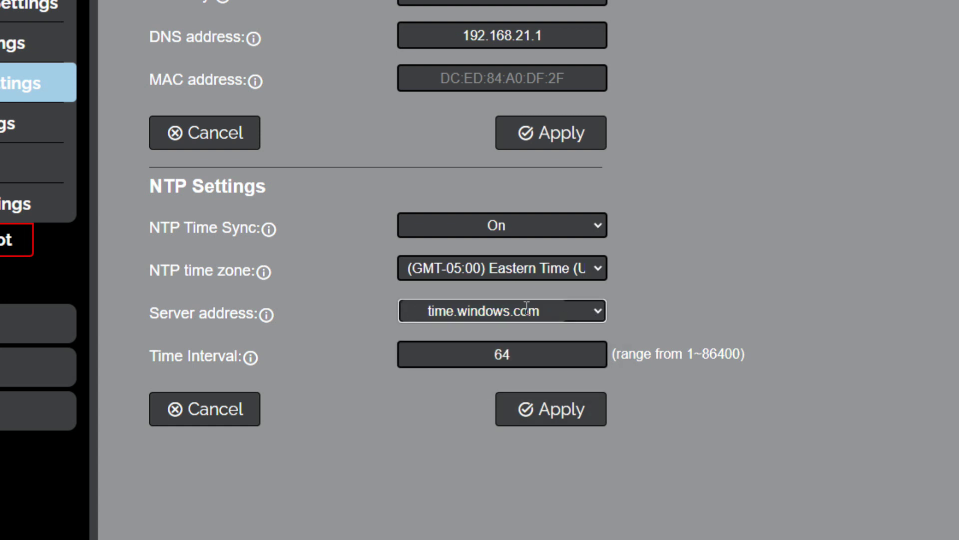
click(595, 313)
click(552, 349)
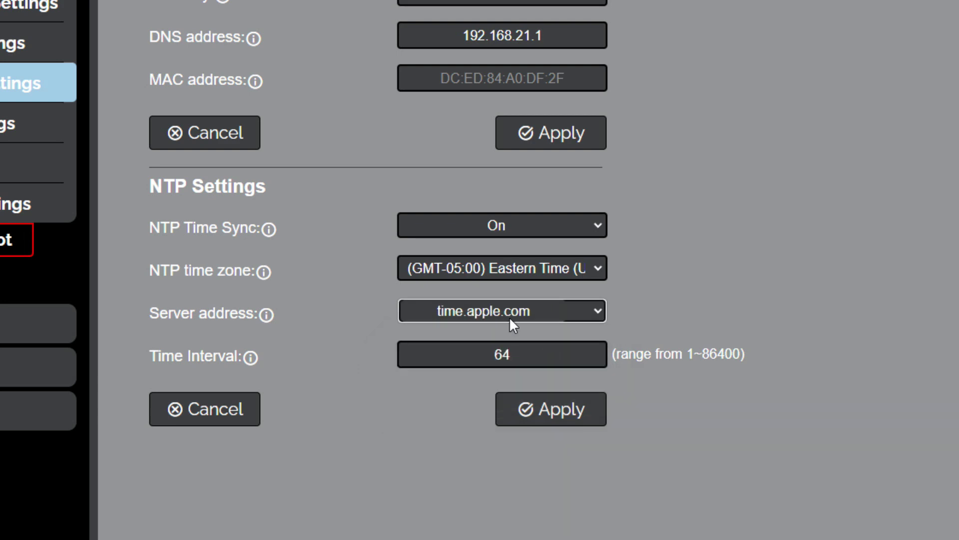
click(595, 315)
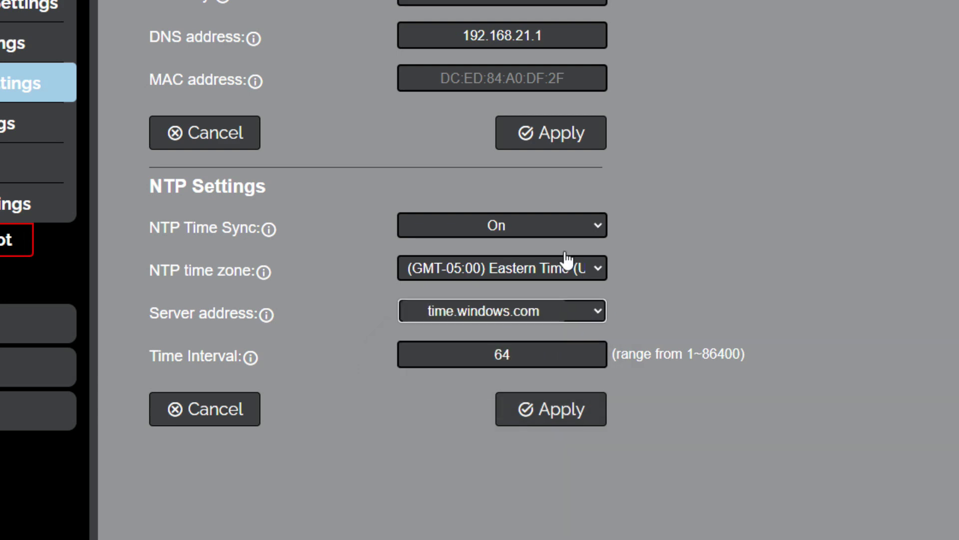
click(590, 320)
click(554, 356)
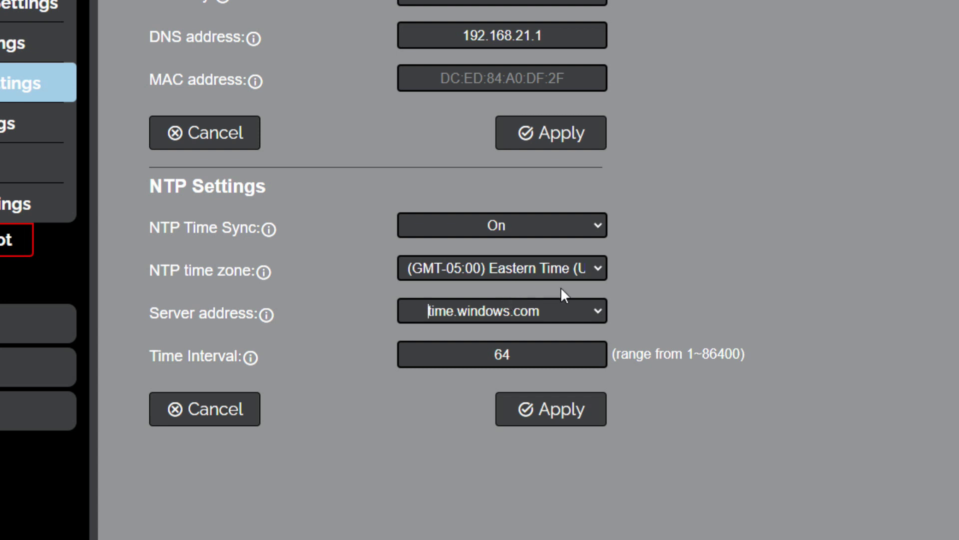
click(597, 310)
click(572, 334)
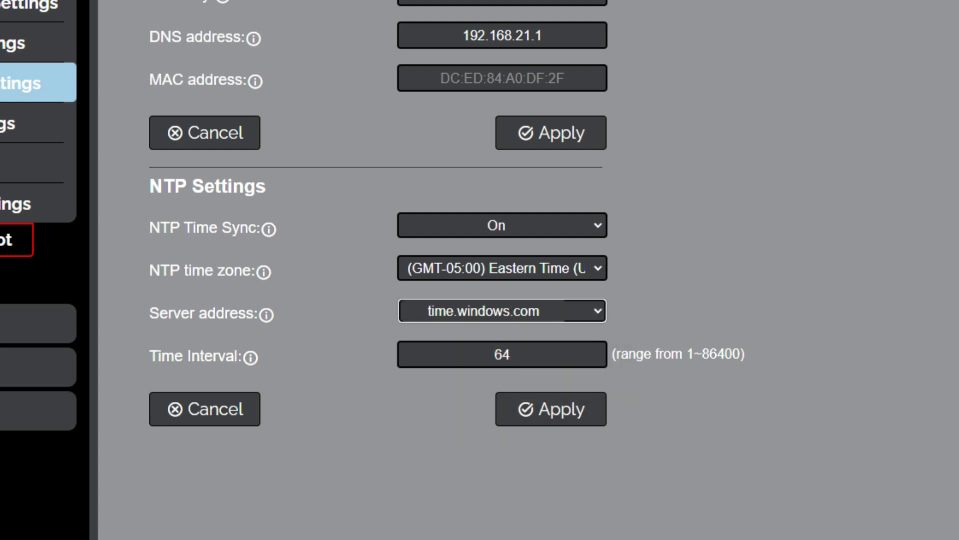
click(541, 415)
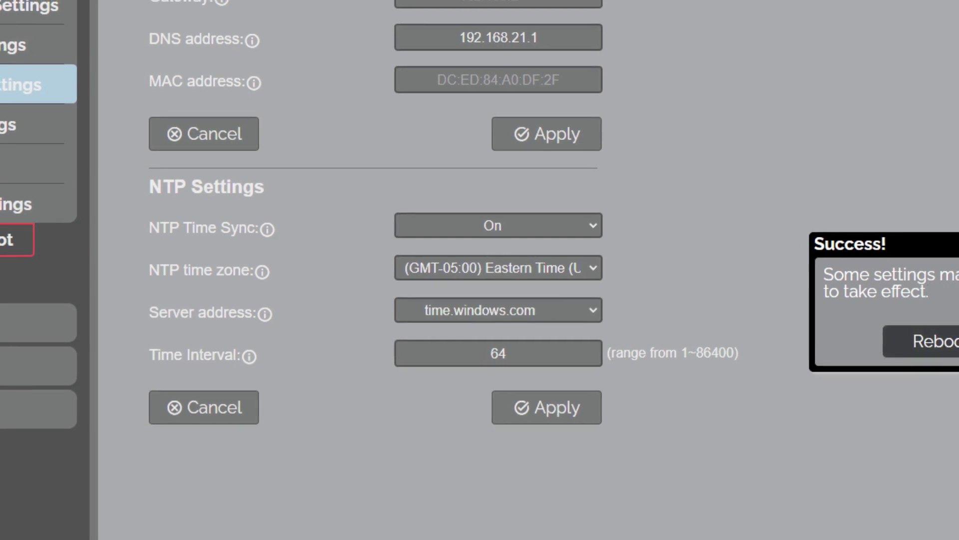
click(886, 324)
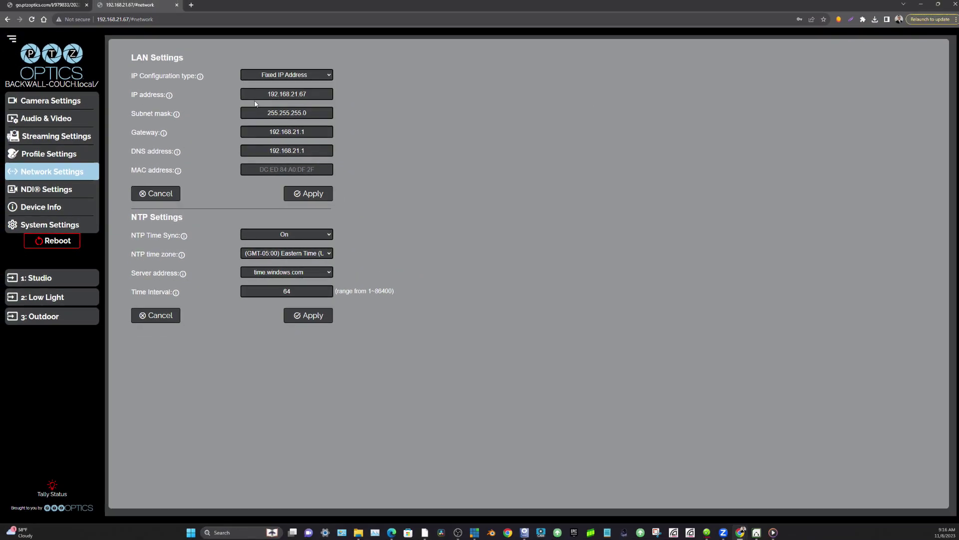
Switch to OBS Studio and open Advanced Audio Properties from the Audio Mixer.
mouse_move(523, 523)
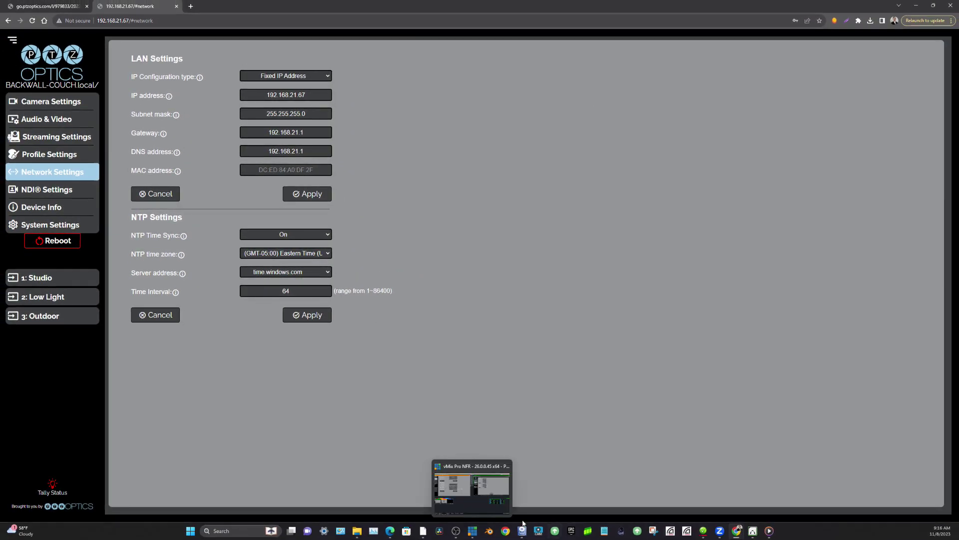
click(455, 531)
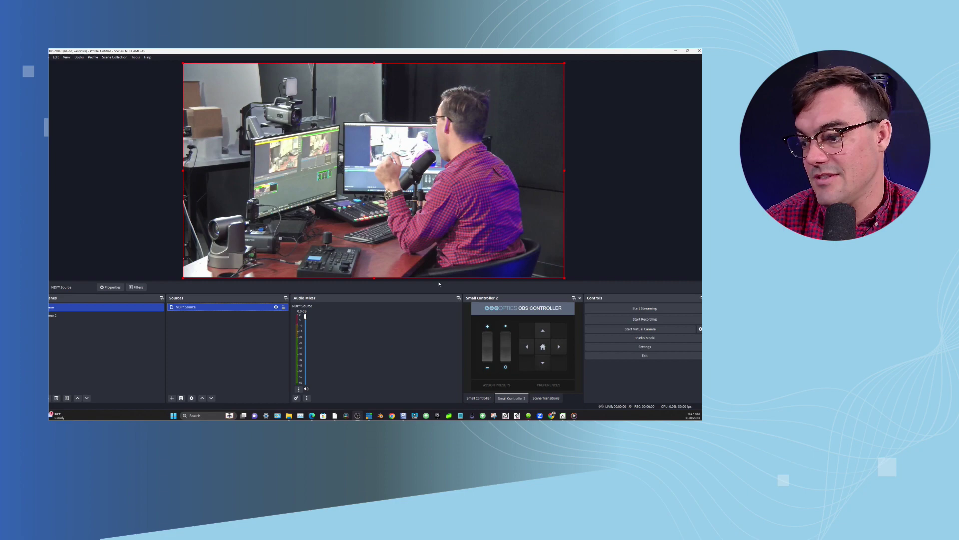
click(296, 398)
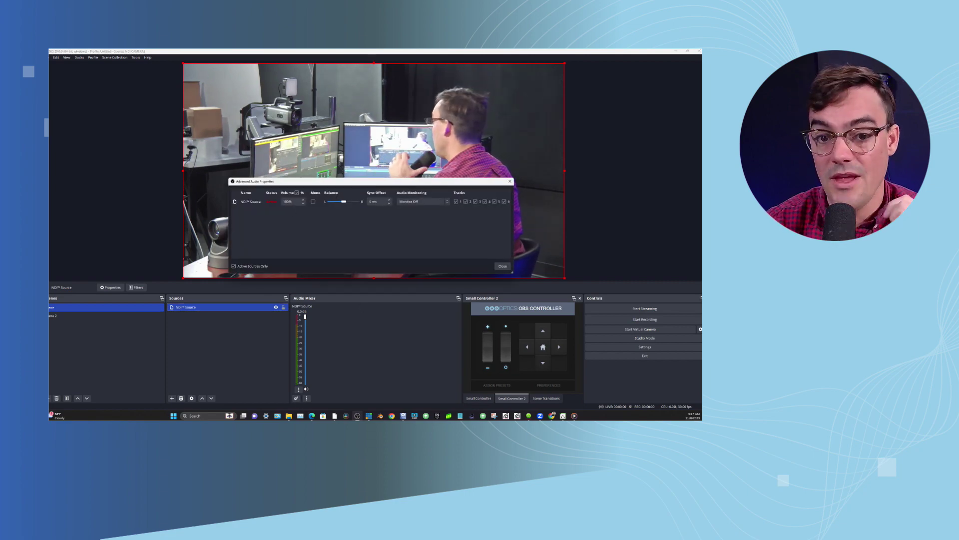
Try 25 and 75 ms sync offsets on the NDI Source audio, then settle on 50 ms.
key(alt+Tab)
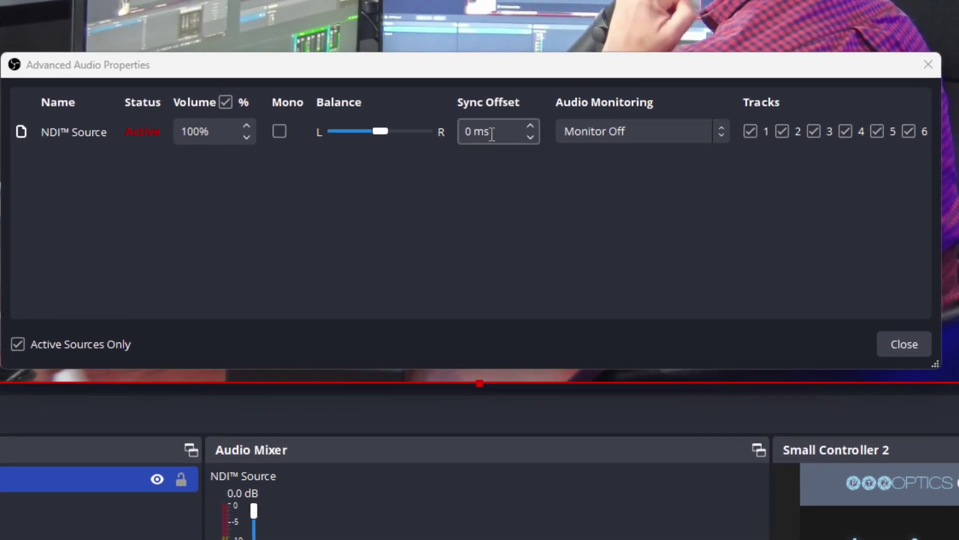
drag(482, 133, 358, 120)
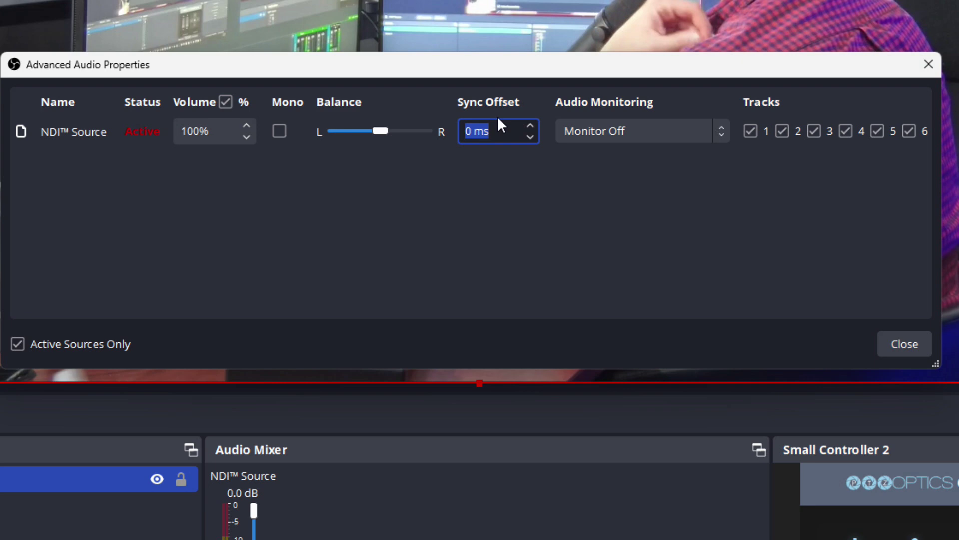
click(468, 133)
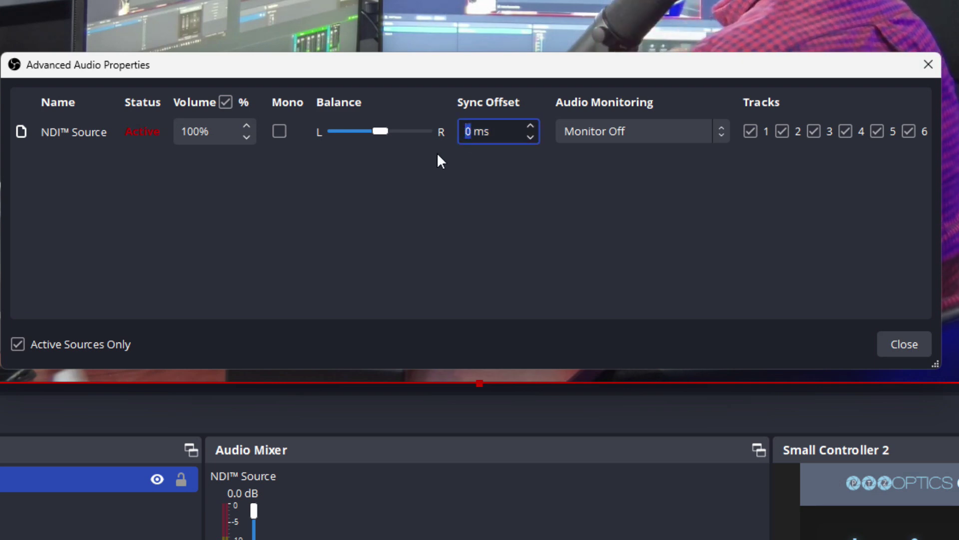
text(25)
click(470, 199)
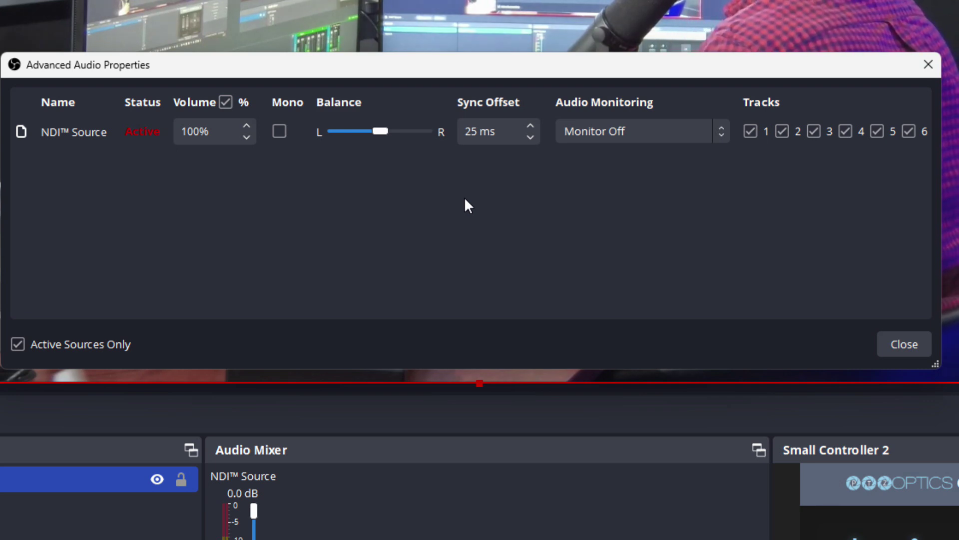
click(478, 131)
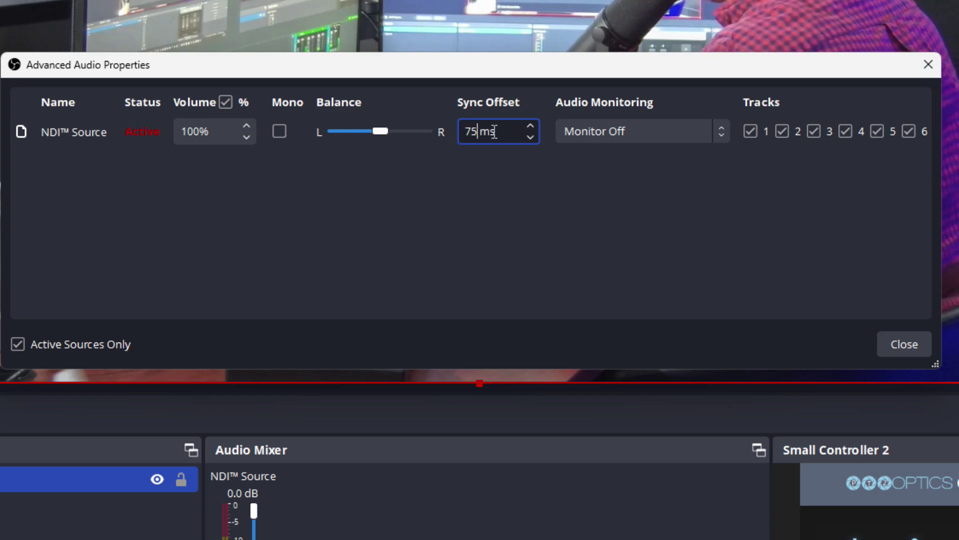
click(520, 204)
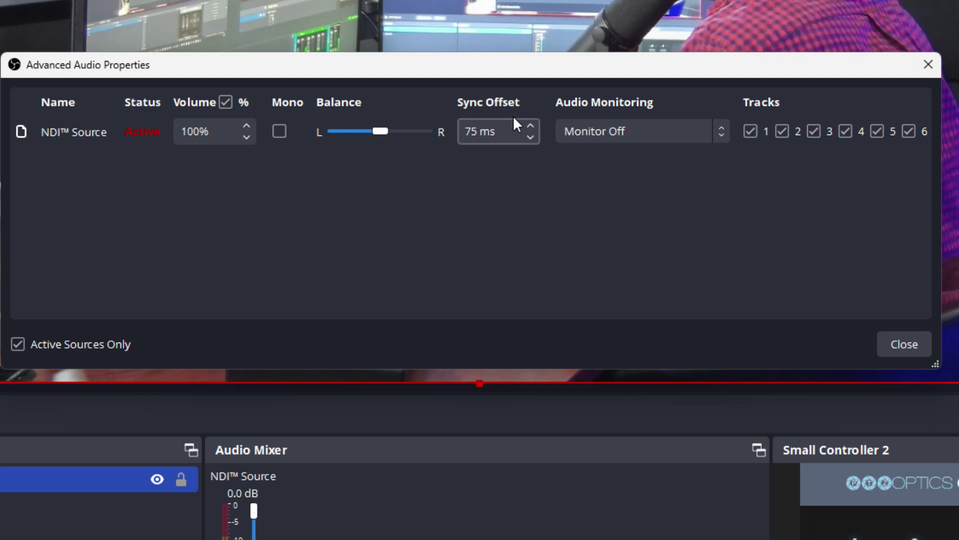
drag(478, 134, 455, 135)
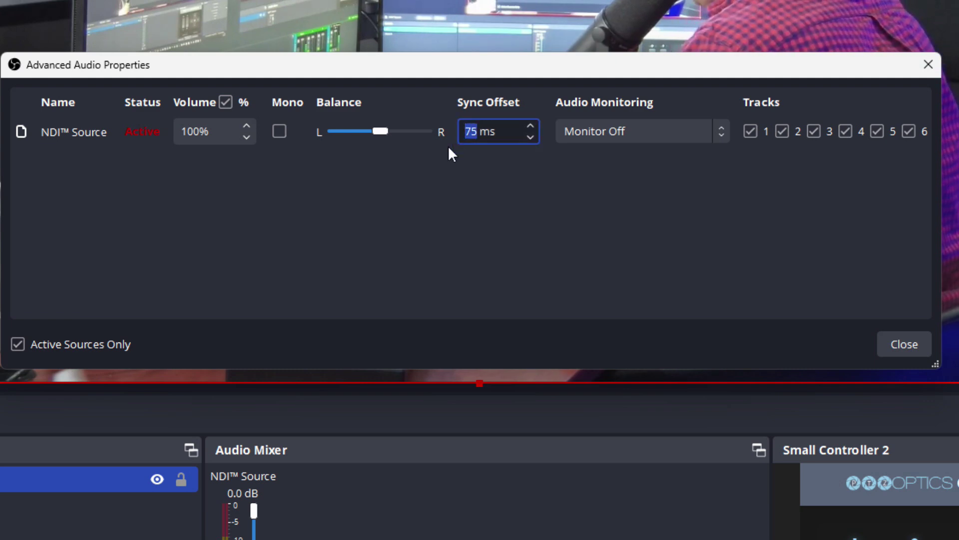
click(438, 219)
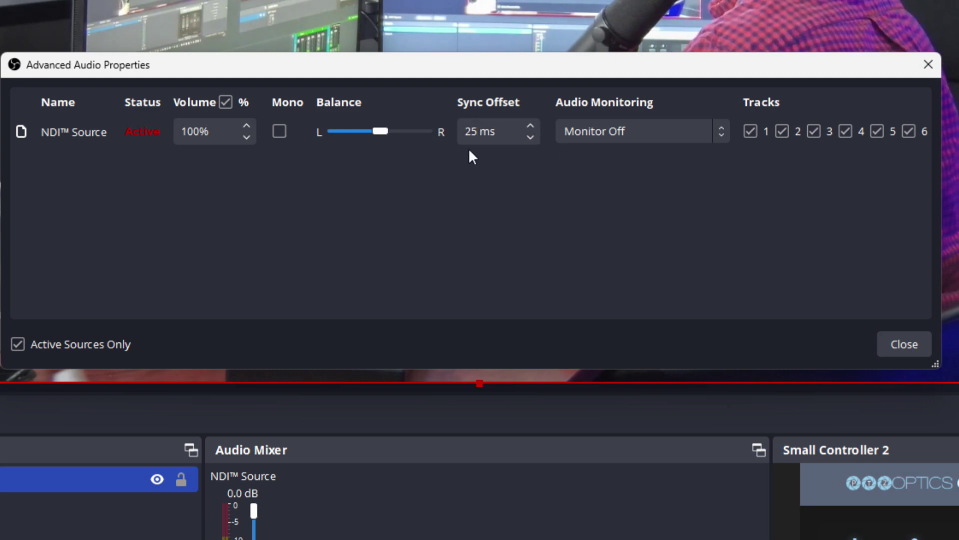
double_click(480, 132)
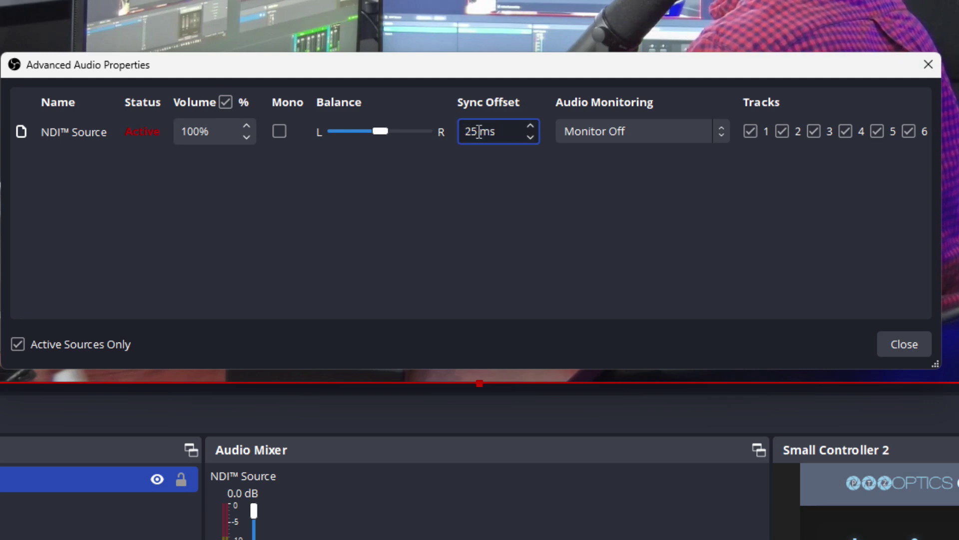
text(50)
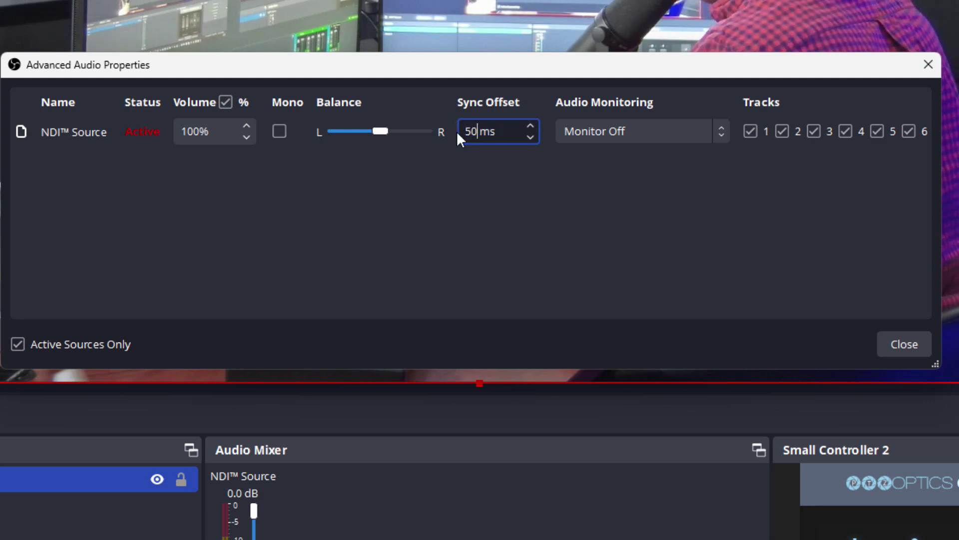
click(602, 209)
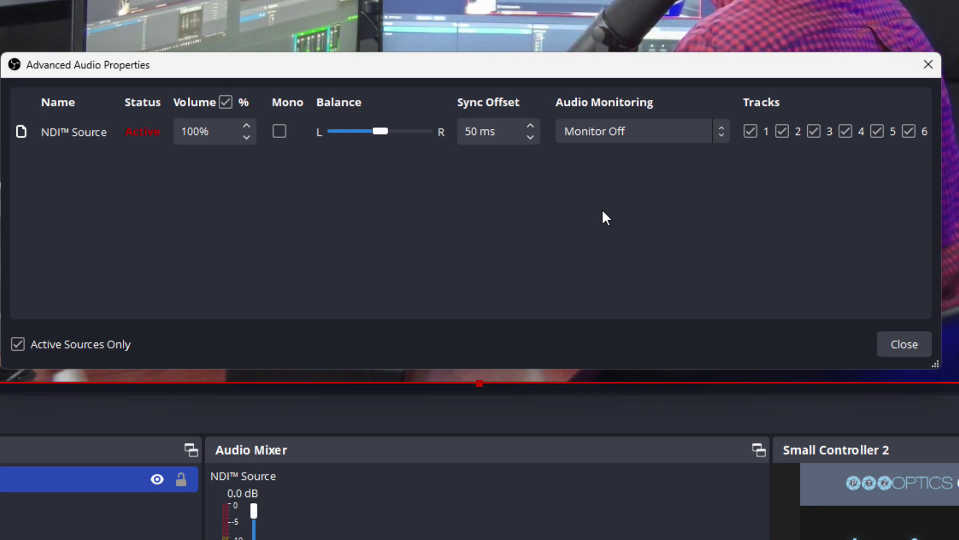
double_click(476, 133)
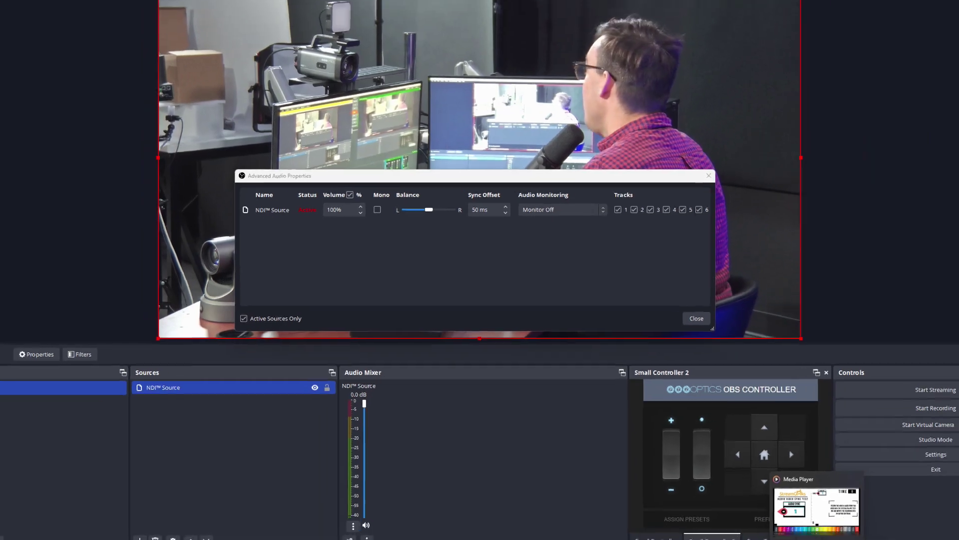
Play the StreamGeeks audio-video sync test video in Media Player.
click(817, 507)
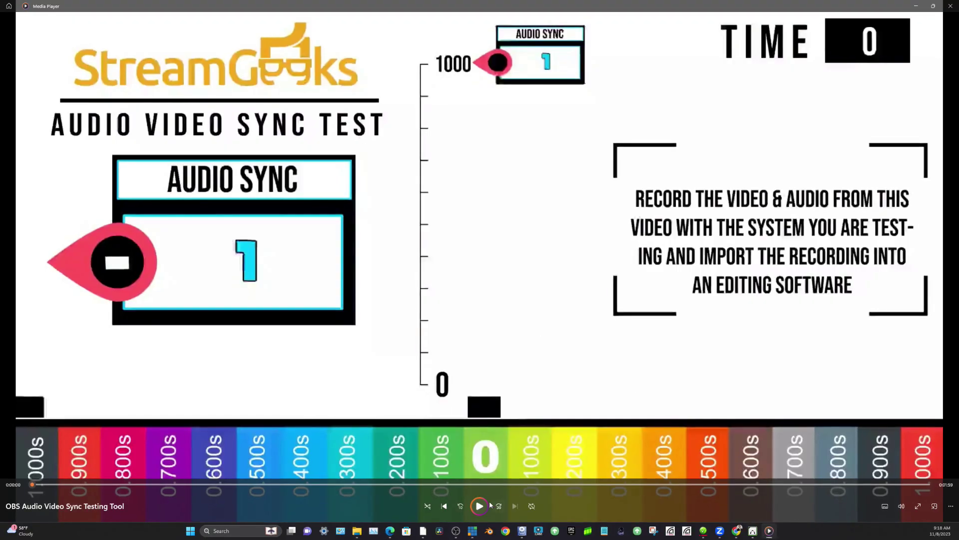
click(489, 505)
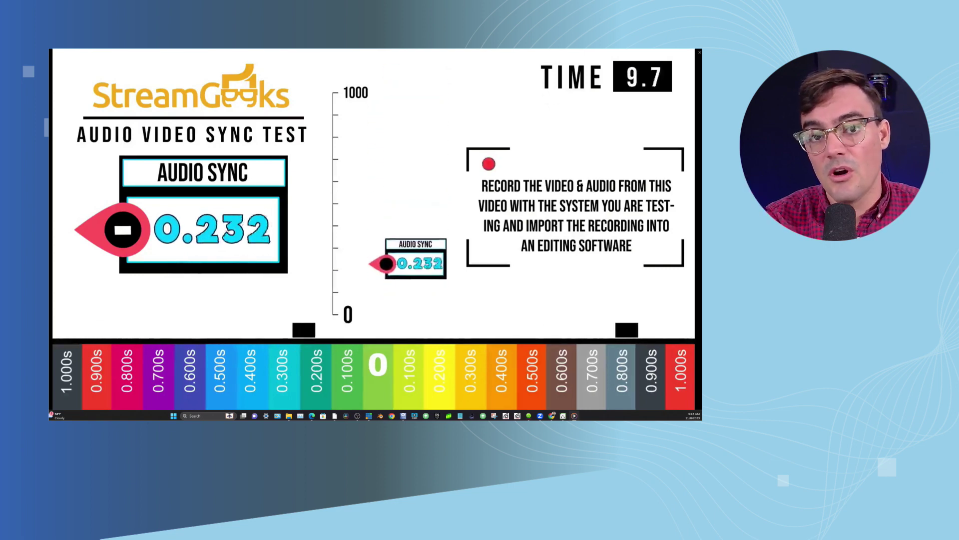
mouse_move(378, 233)
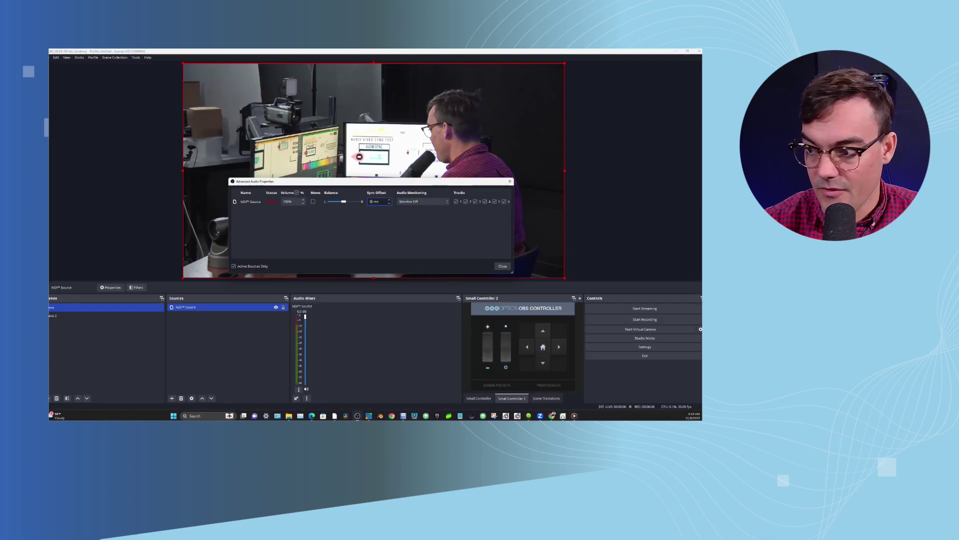
Close OBS's Advanced Audio Properties and bring the Media Player sync test back to the front.
click(509, 180)
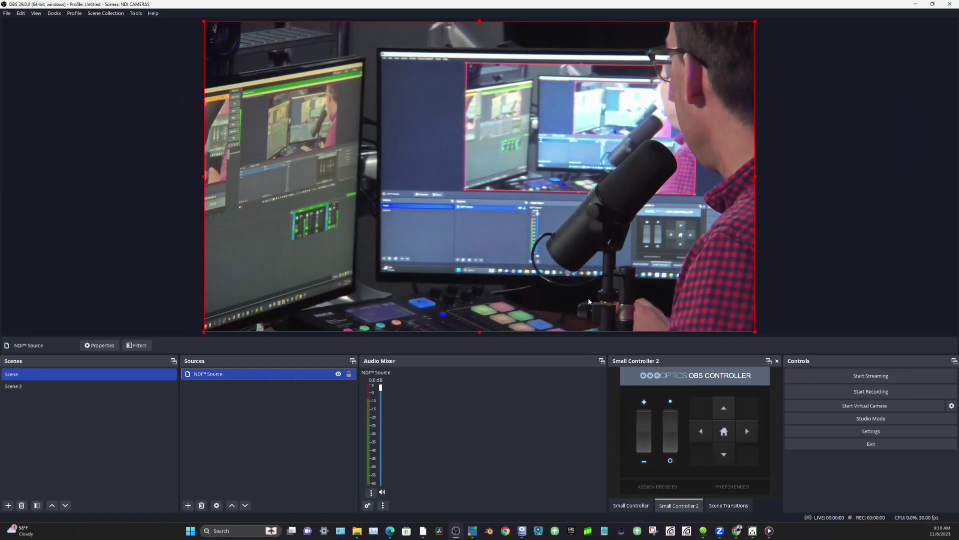
click(770, 531)
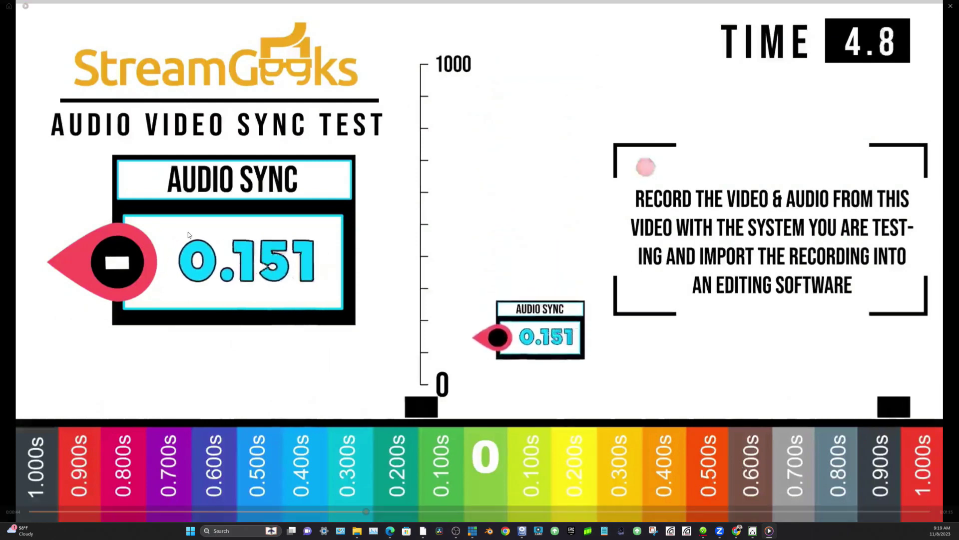
Check the playback volume and pause the sync test video.
mouse_move(858, 517)
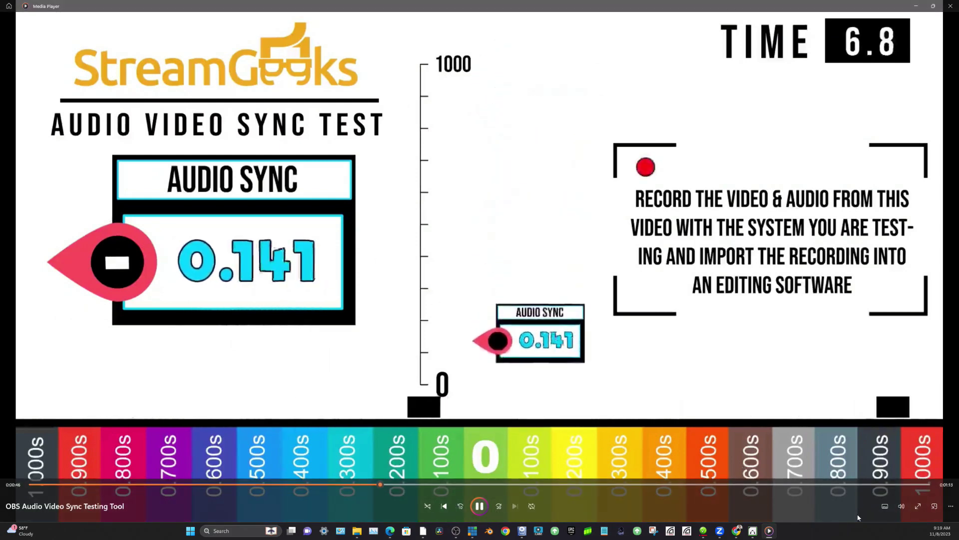
click(901, 506)
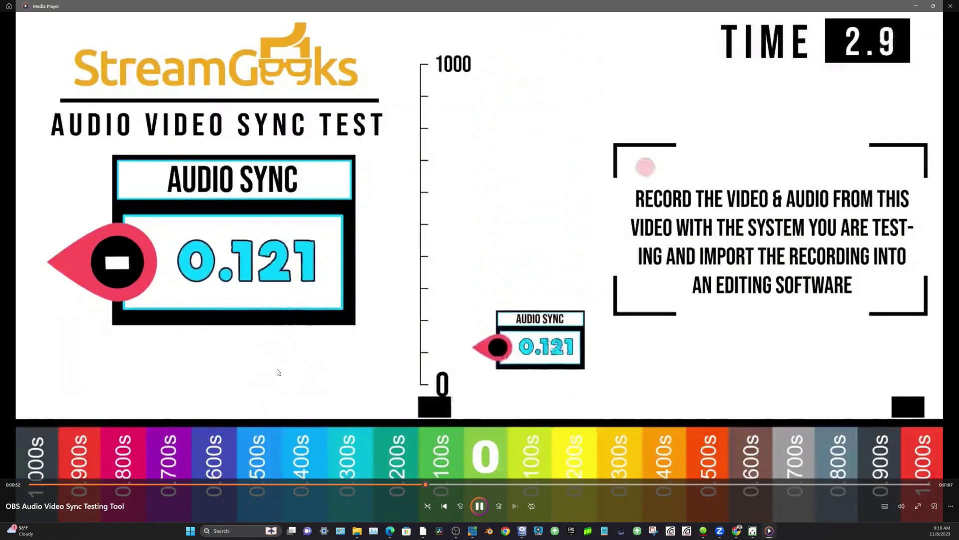
click(476, 509)
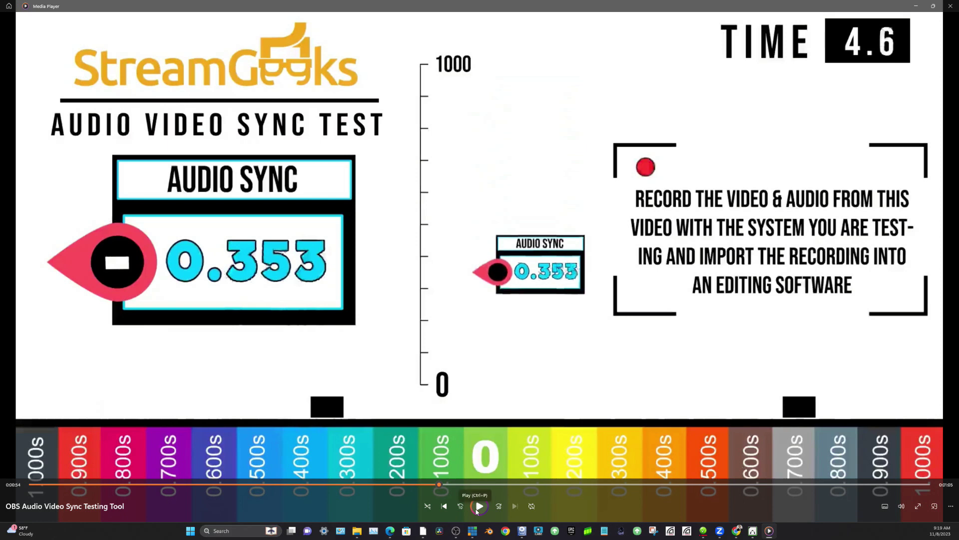
click(476, 510)
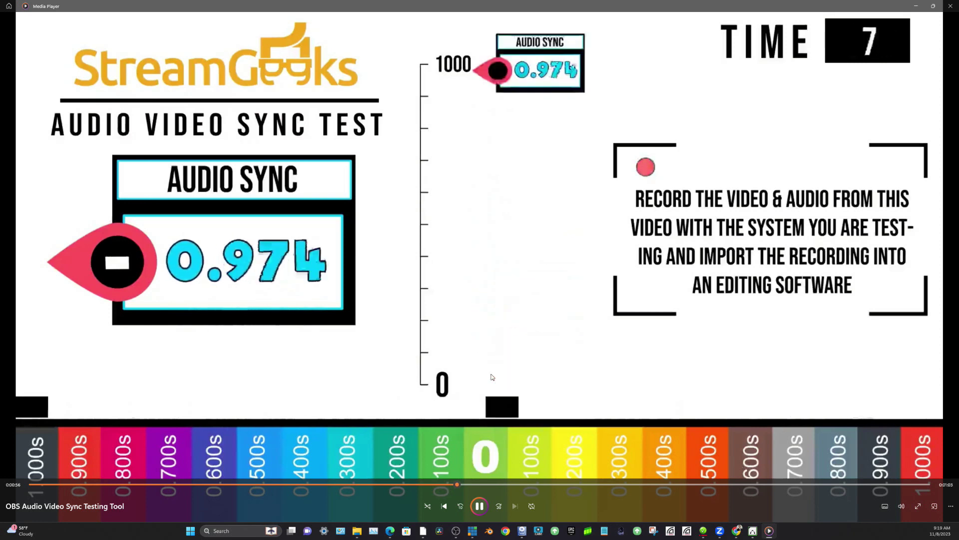
key(space)
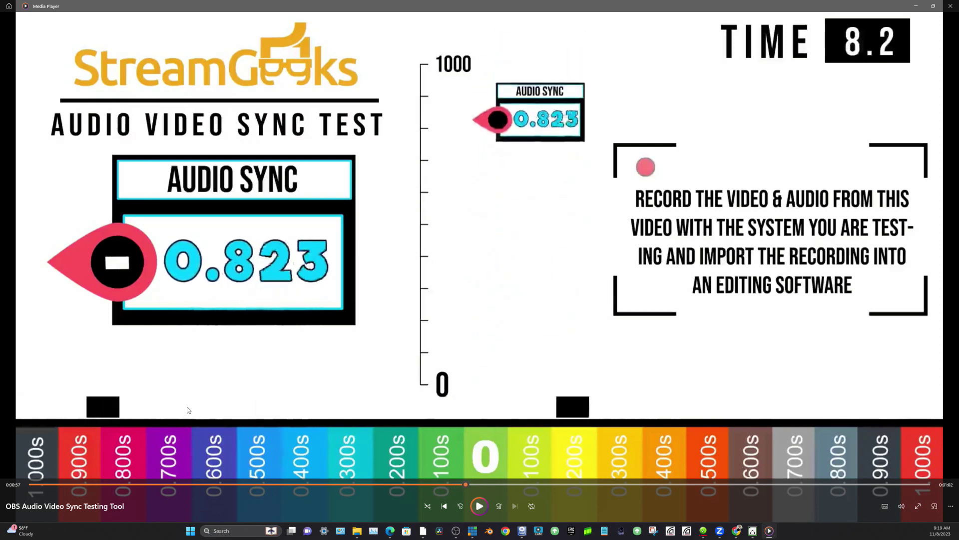
Scrub the paused video to 0:01:01, reading 0.803 audio sync, then switch to the syncing tool PDF.
click(473, 482)
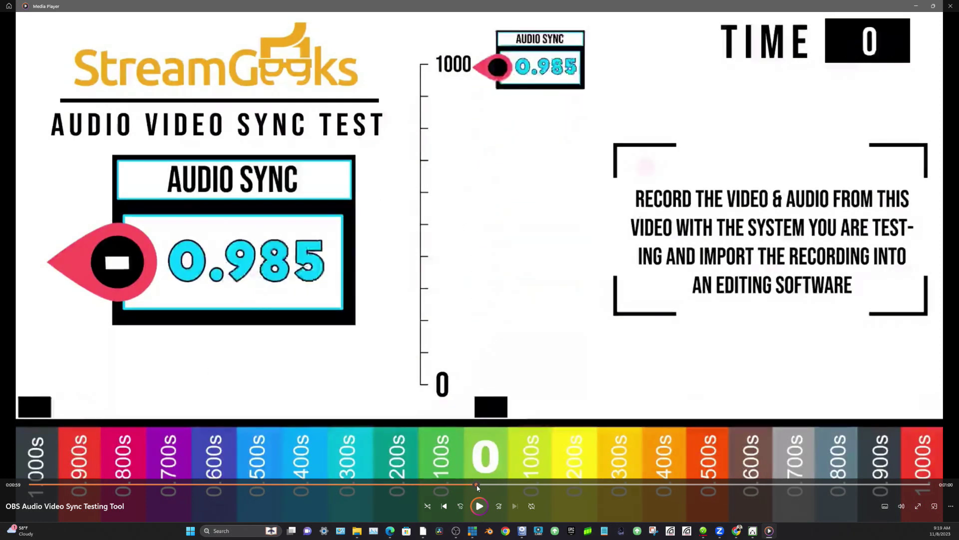
mouse_move(466, 487)
mouse_down()
mouse_move(457, 487)
mouse_move(471, 487)
mouse_up()
click(473, 485)
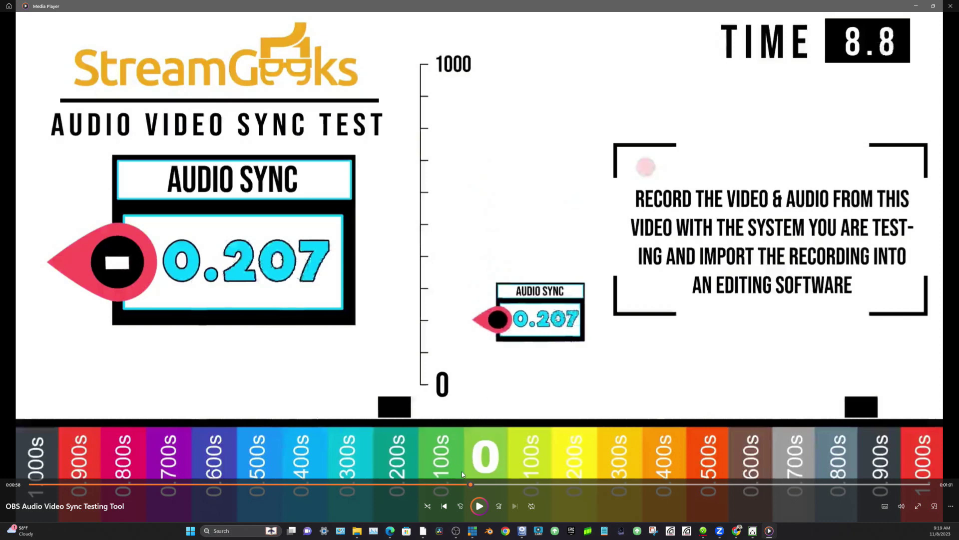
drag(474, 487, 487, 486)
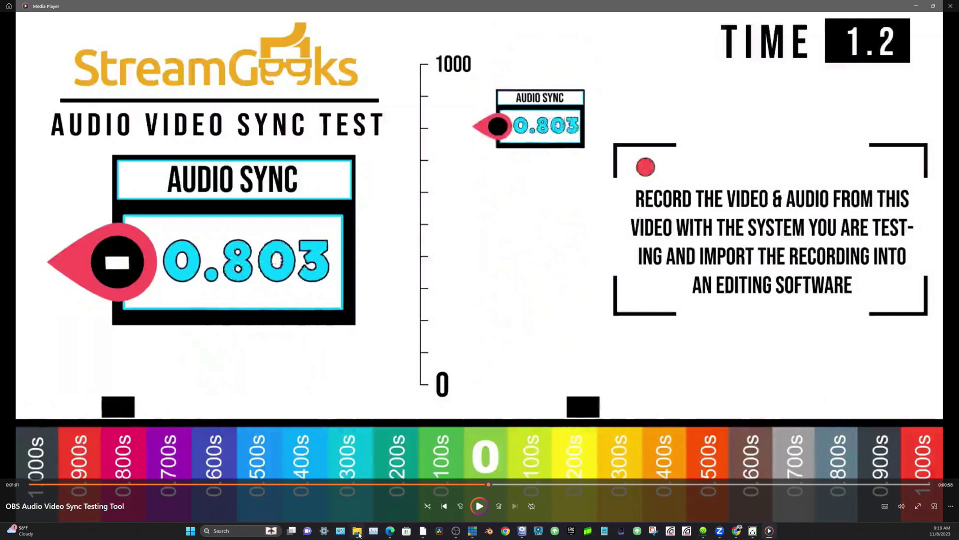
key(alt+Tab)
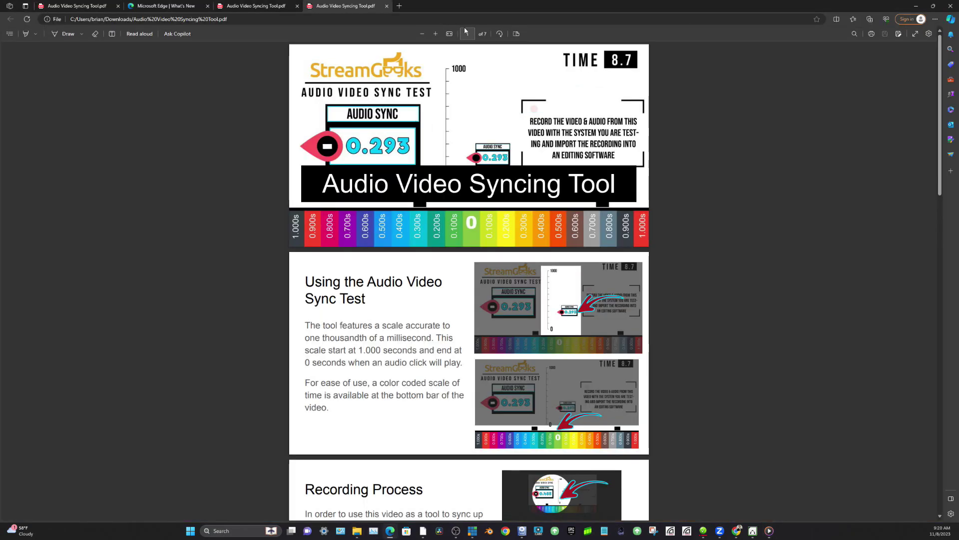
Scroll the Edge PDF guide to 'Determining the Audio Delay', then return to the paused sync test.
click(436, 33)
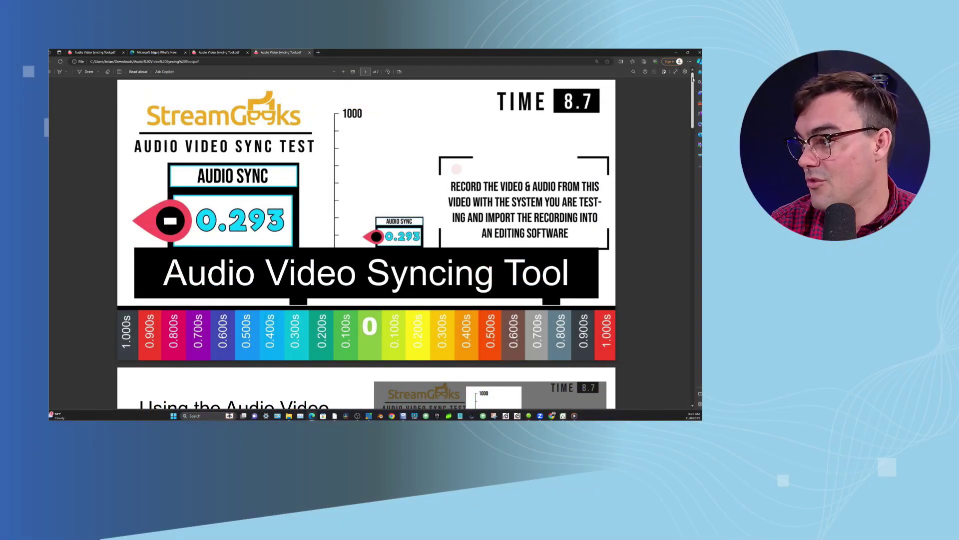
drag(693, 79, 701, 216)
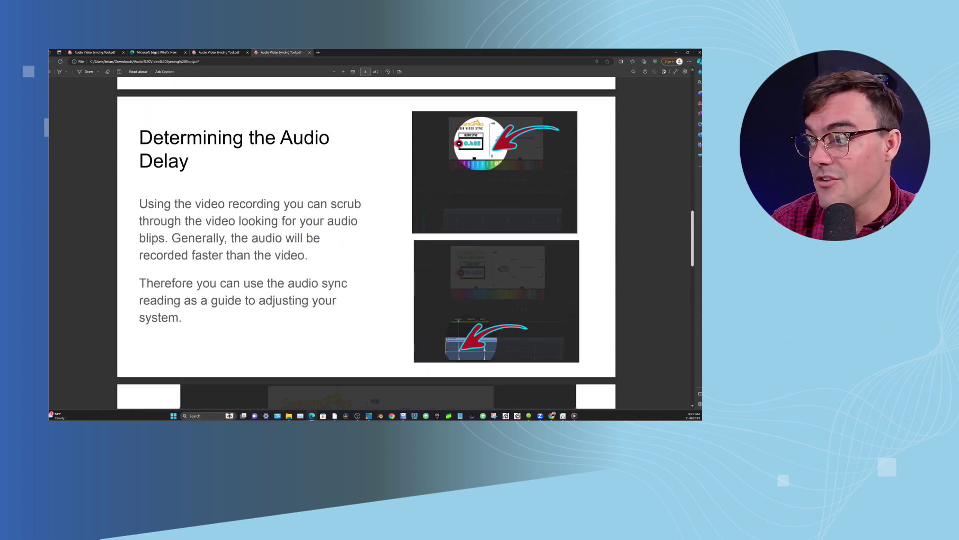
scroll(494, 168, down, 3)
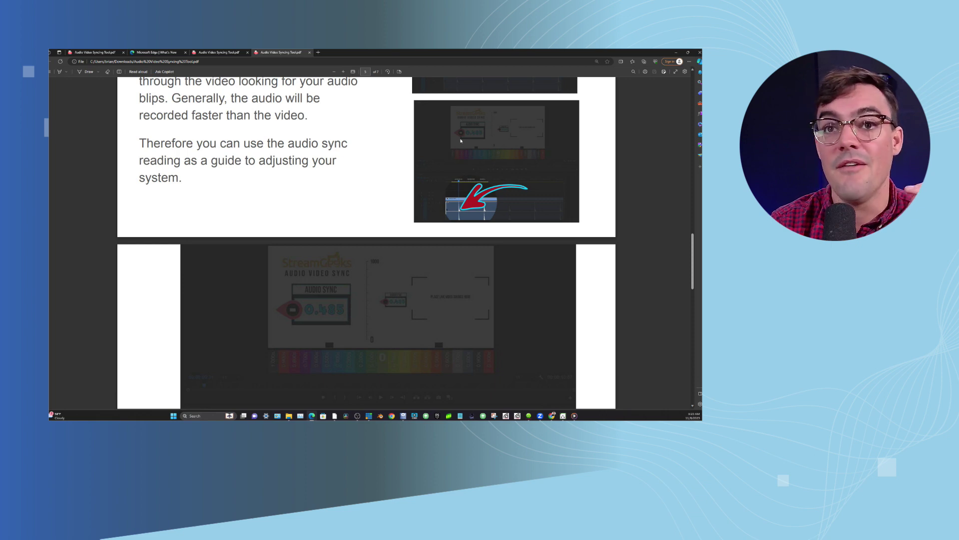
drag(693, 242, 682, 73)
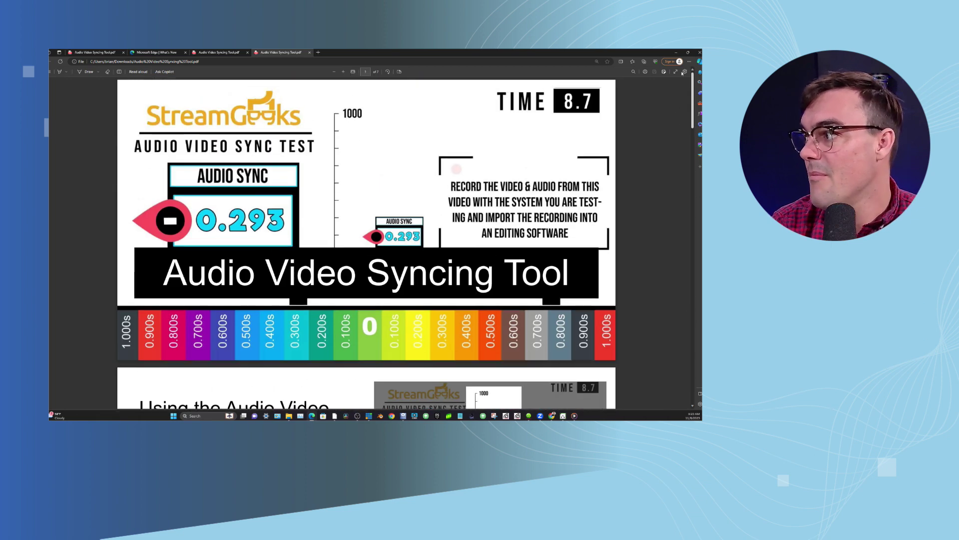
click(700, 52)
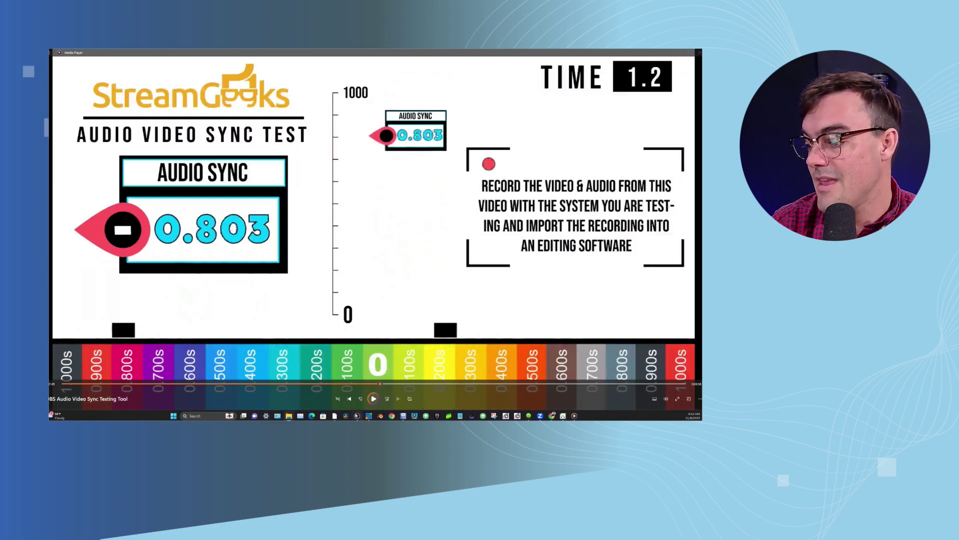
Switch OBS to Scene 2 and pan its PTZ camera left and right with the controller arrows.
key(alt+Tab)
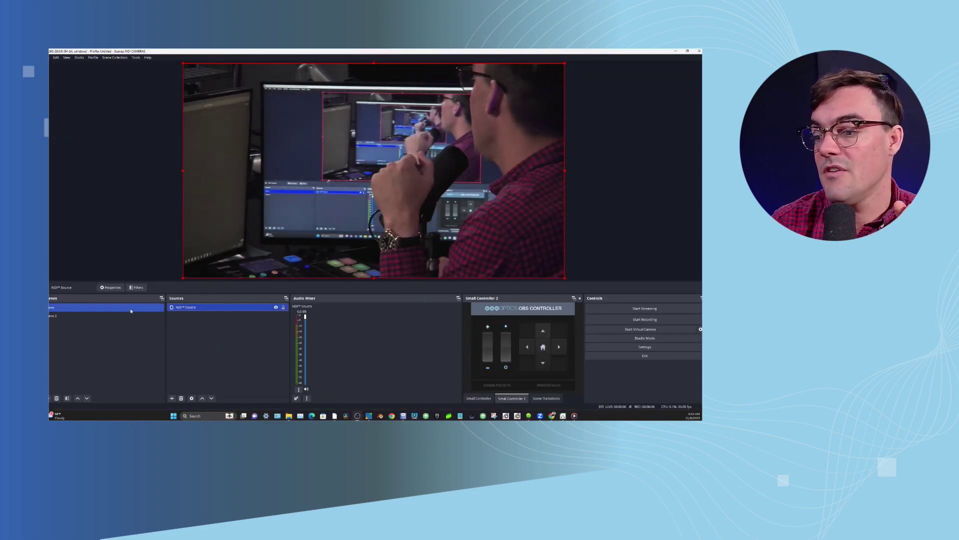
click(99, 315)
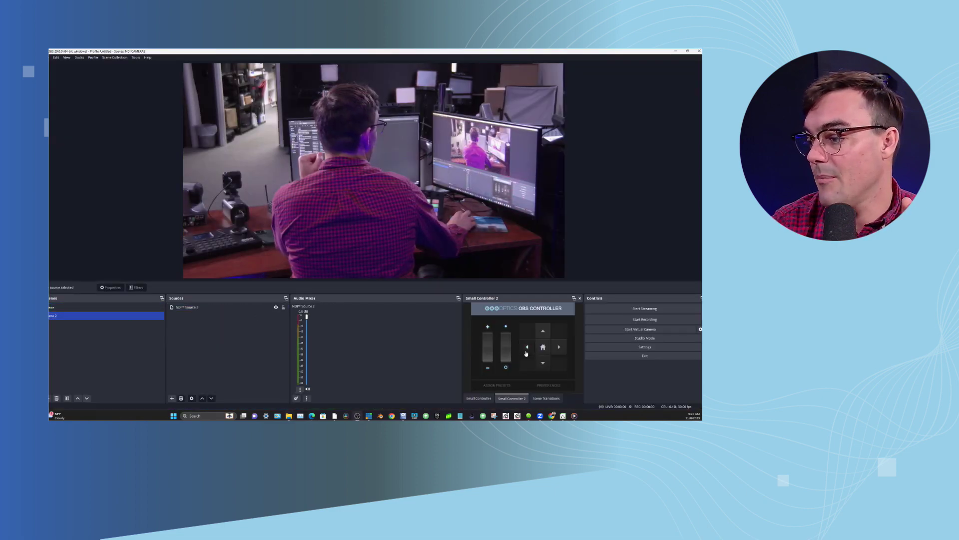
click(525, 353)
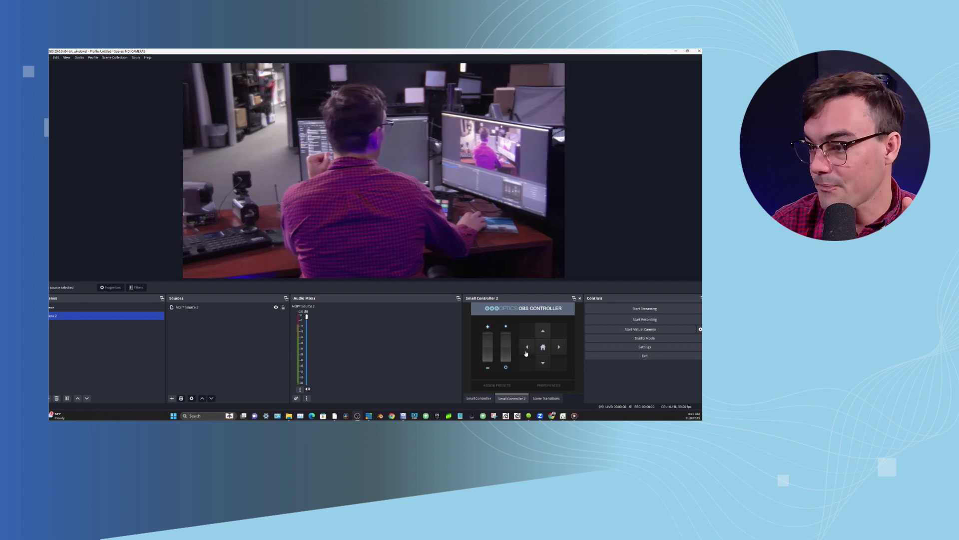
click(560, 348)
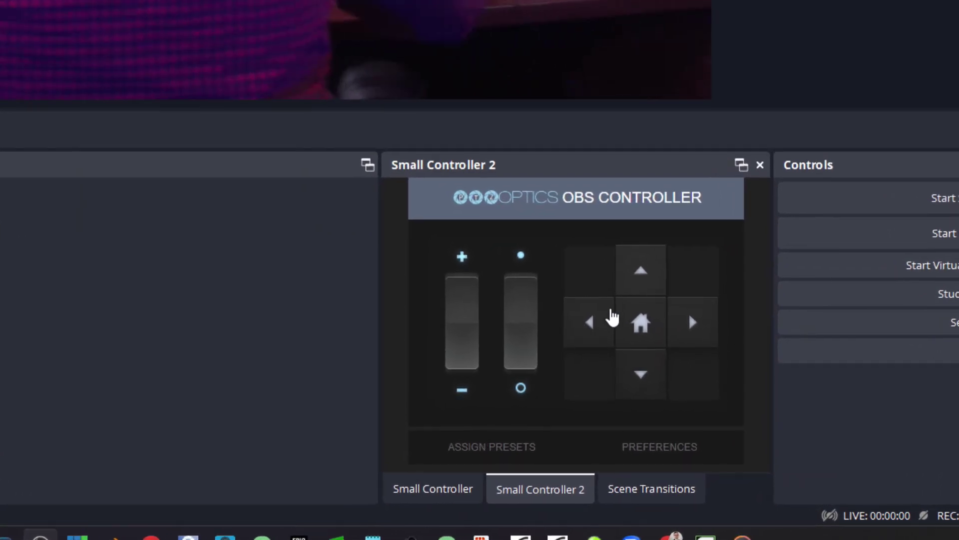
click(690, 322)
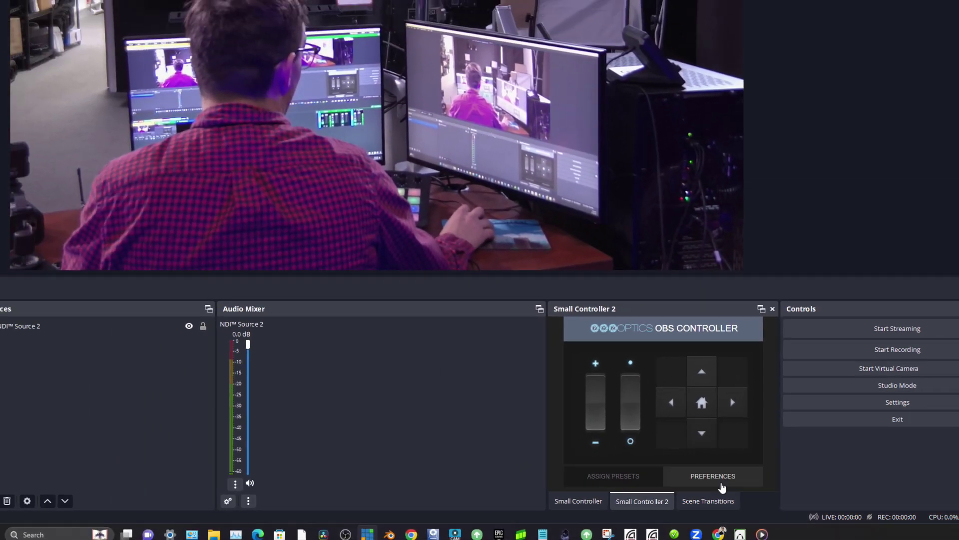
Check the camera's IP address in the PTZOptics controller preferences, then close them.
click(679, 458)
scroll(729, 421, down, 4)
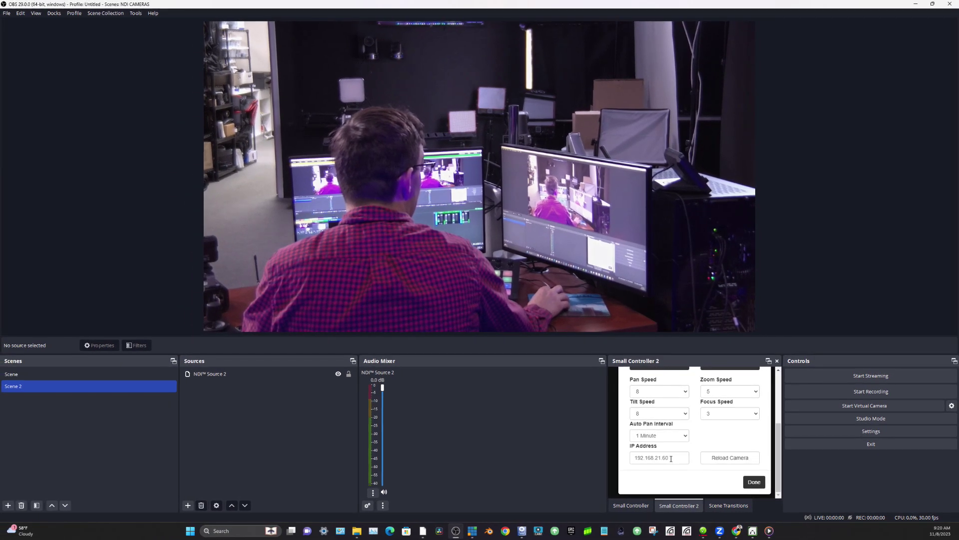
drag(665, 455, 576, 451)
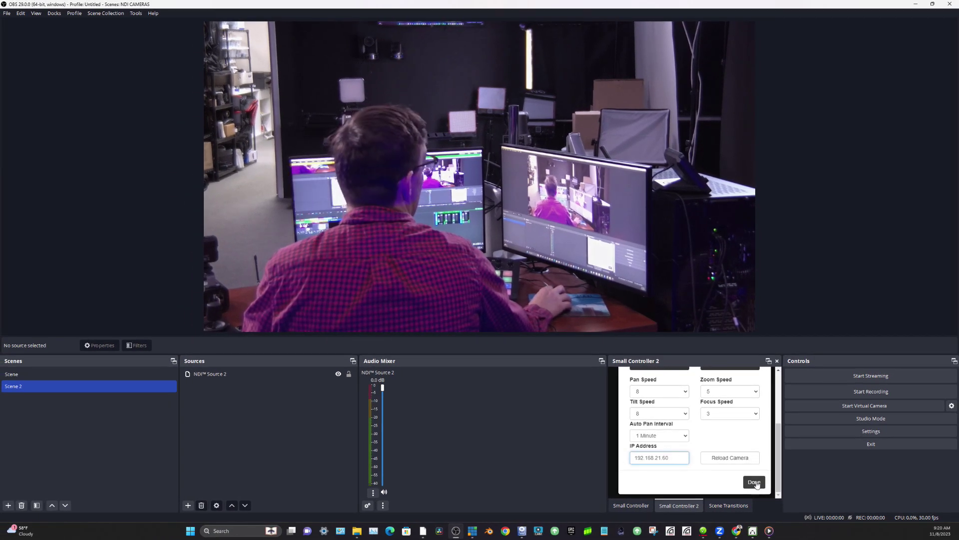
click(631, 505)
click(754, 482)
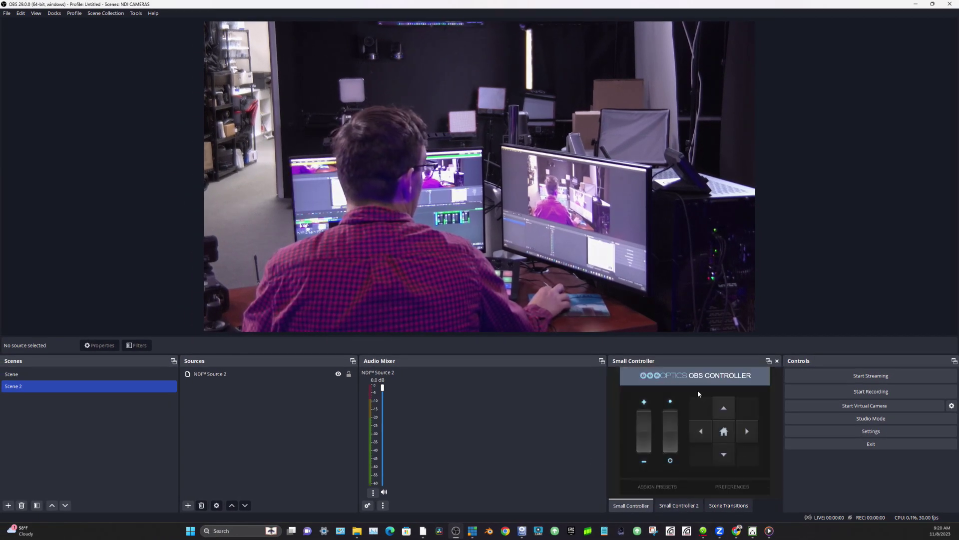
Pan the second camera right, zoom it onto the monitors, and bring back the sync test video.
click(672, 505)
click(747, 431)
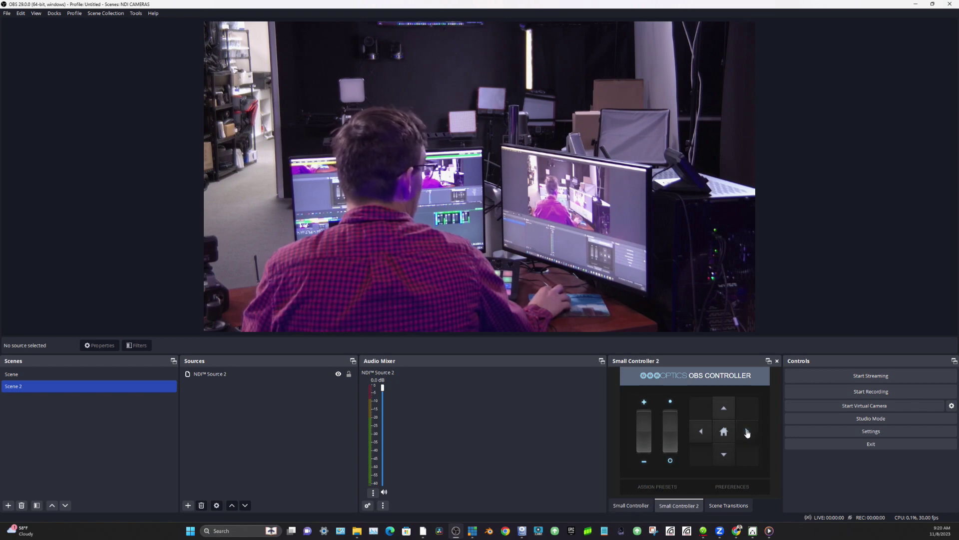
drag(640, 418, 640, 407)
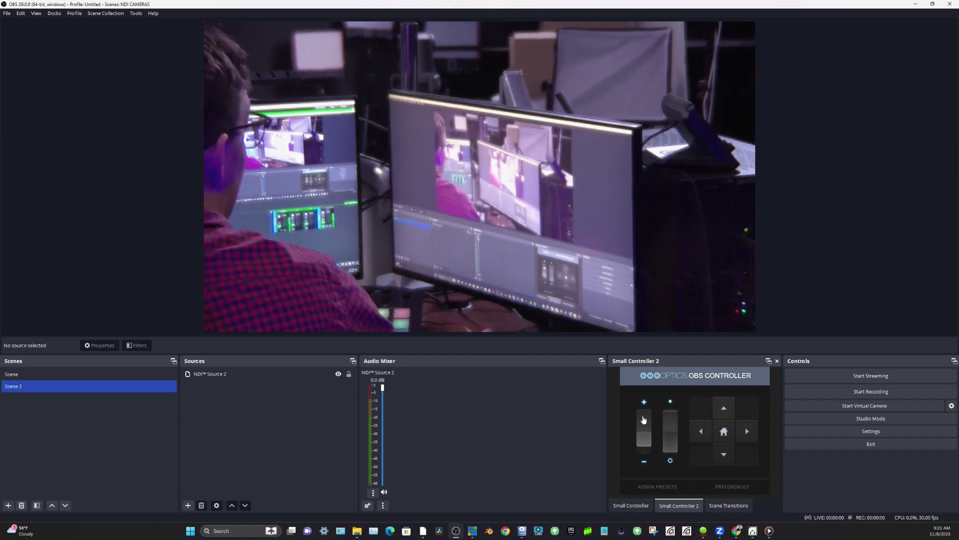
click(768, 532)
Minimize the Media Player window holding the paused sync test at 0.803.
click(768, 532)
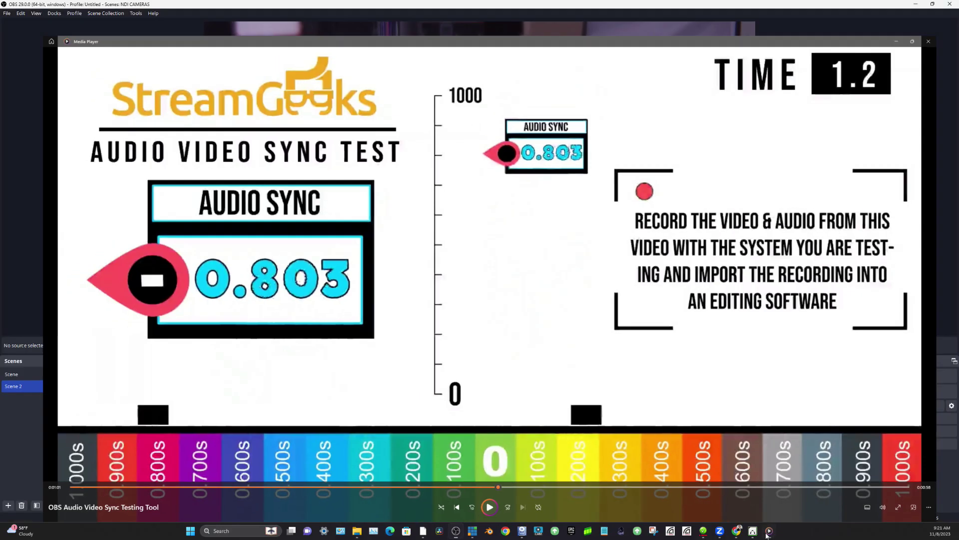